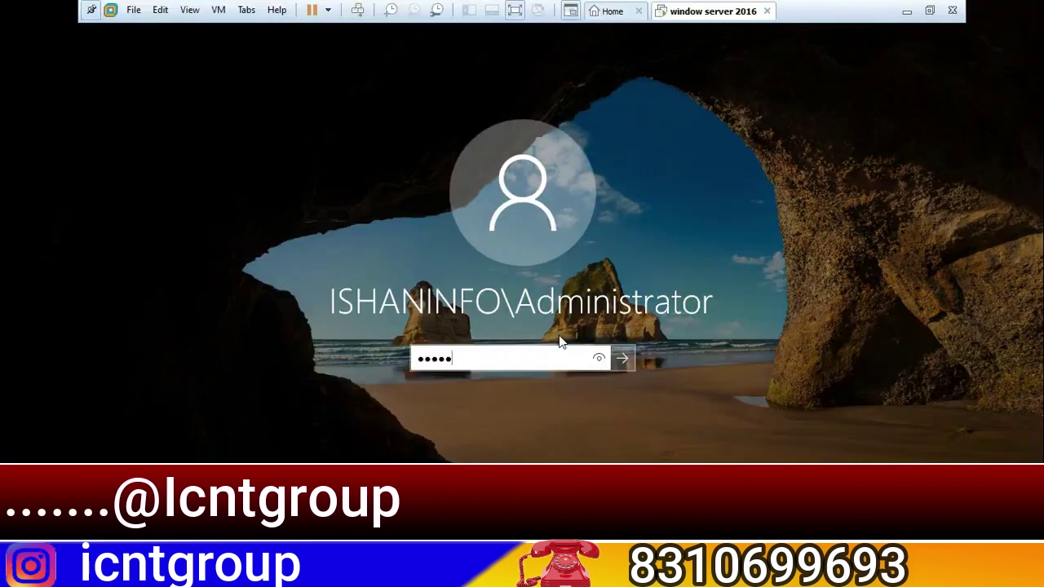
Sign in to the Windows Server 2016 virtual machine by entering the Administrator account password.
type("••")
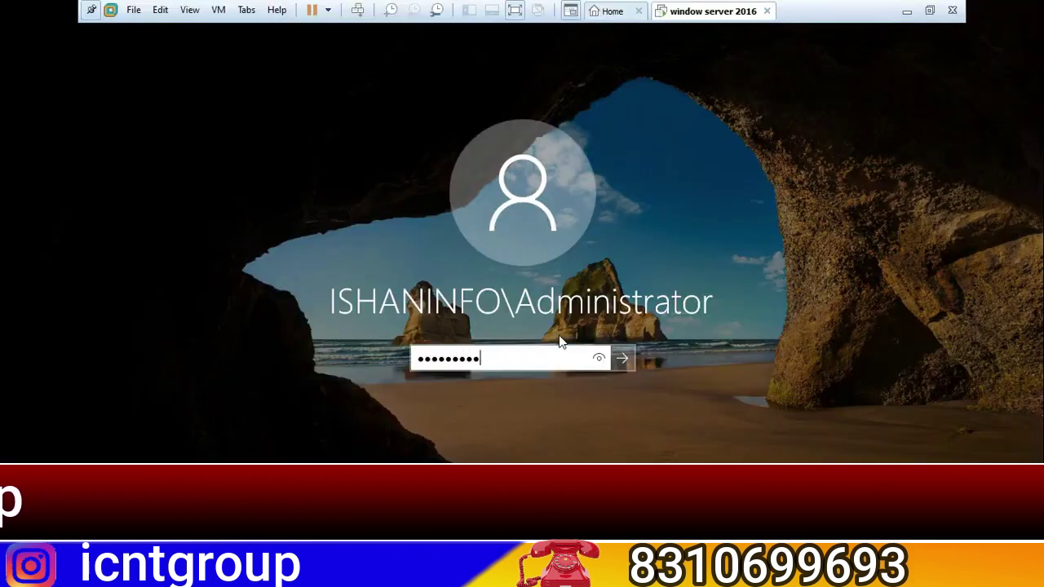
key("Return")
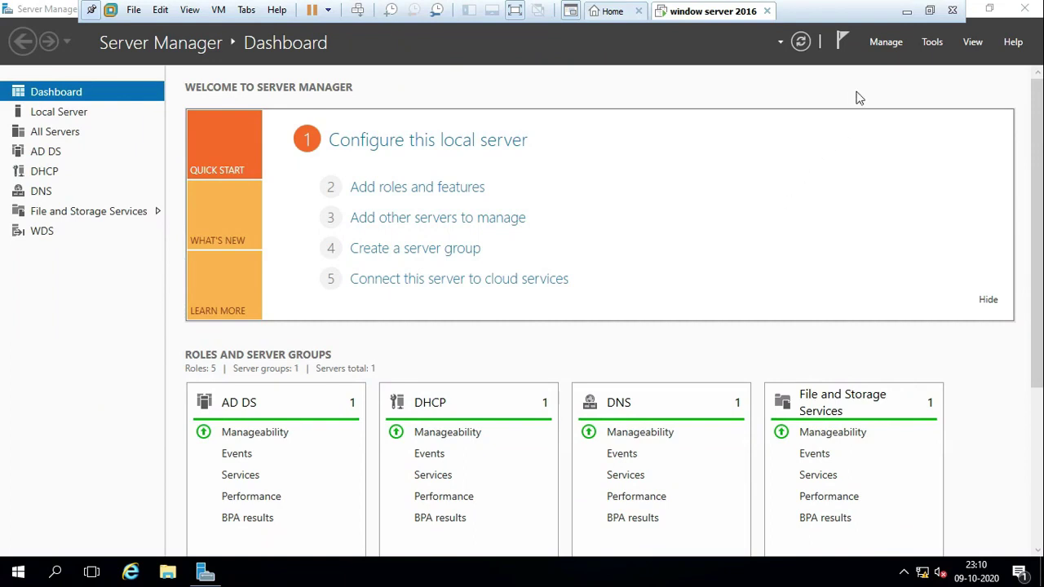
Open Event Viewer from Server Manager and display the Application log under Windows Logs.
left_click(930, 44)
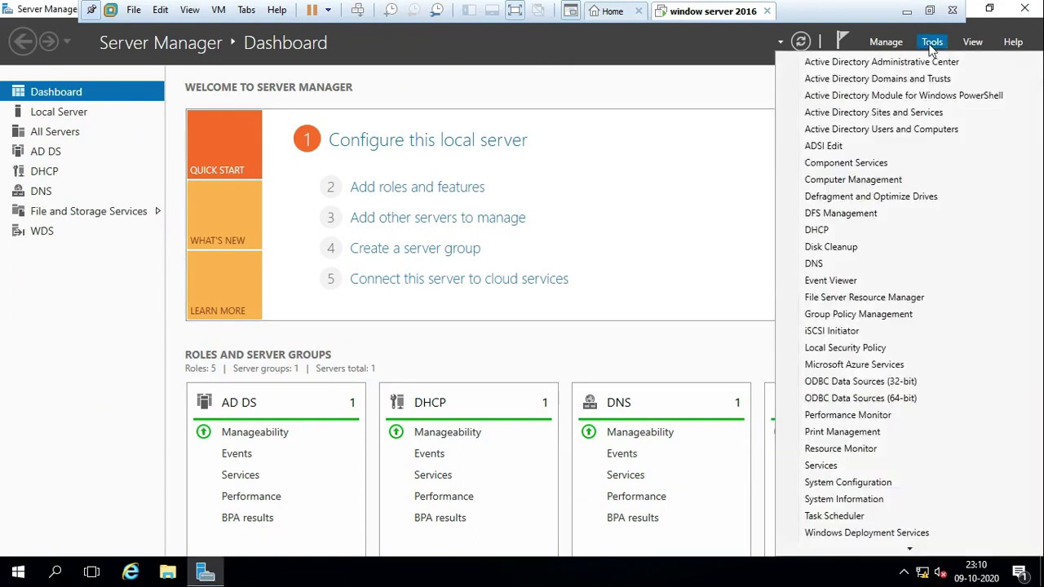
left_click(859, 285)
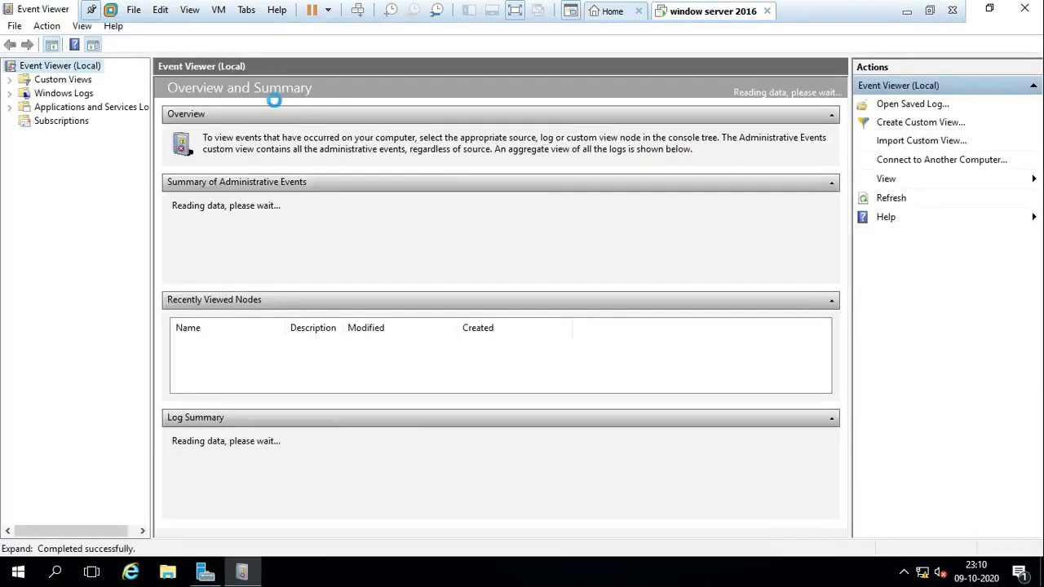
left_click(49, 95)
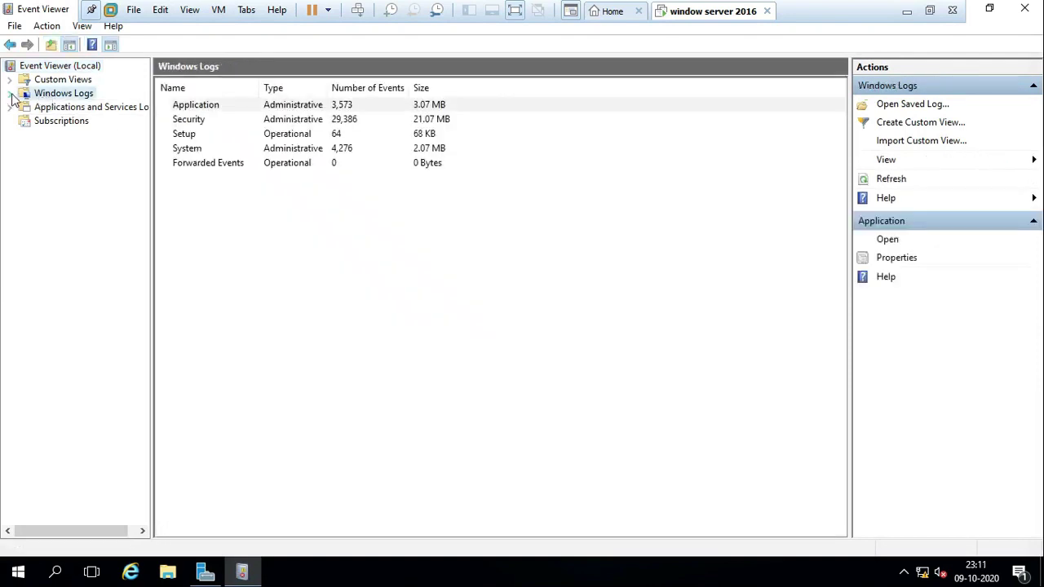
left_click(10, 94)
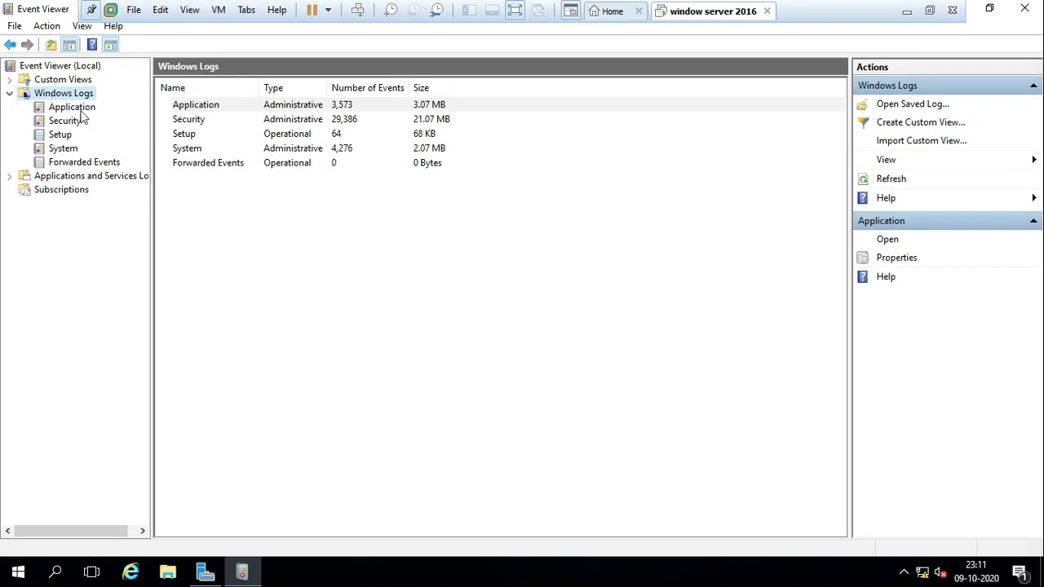
left_click(74, 108)
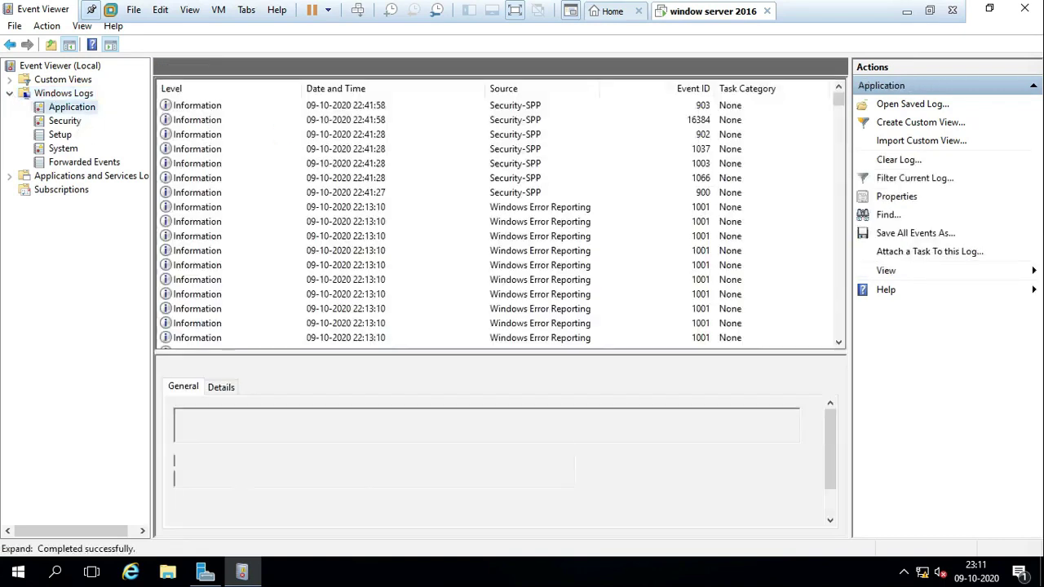
Preview the Security-SPP event 900 and a Windows Error Reporting event 1001 in the Application log.
left_click(214, 193)
scroll(244, 208, "down", 4)
scroll(222, 212, "down", 3)
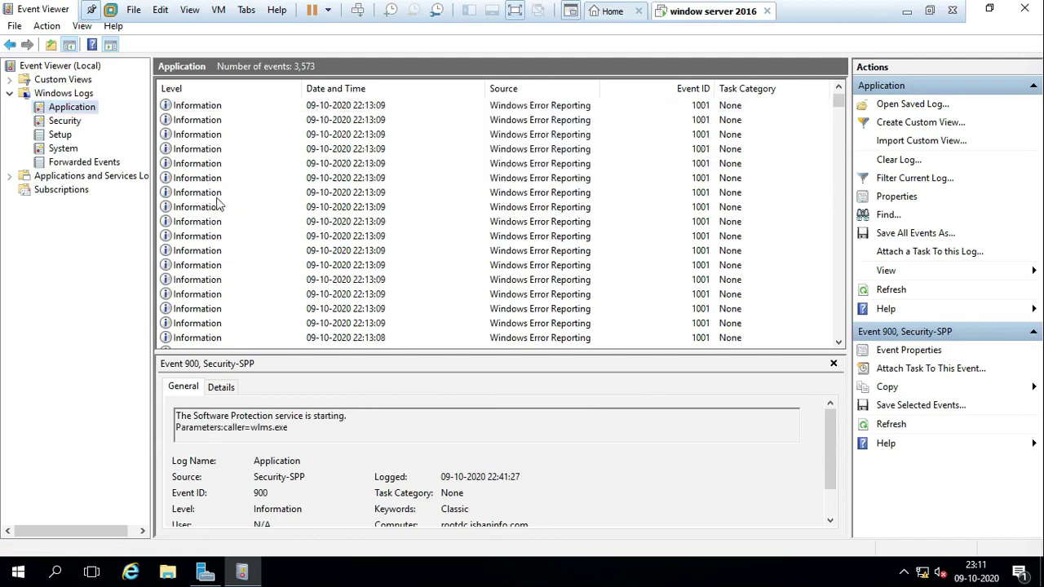
scroll(218, 204, "down", 3)
left_click(167, 208)
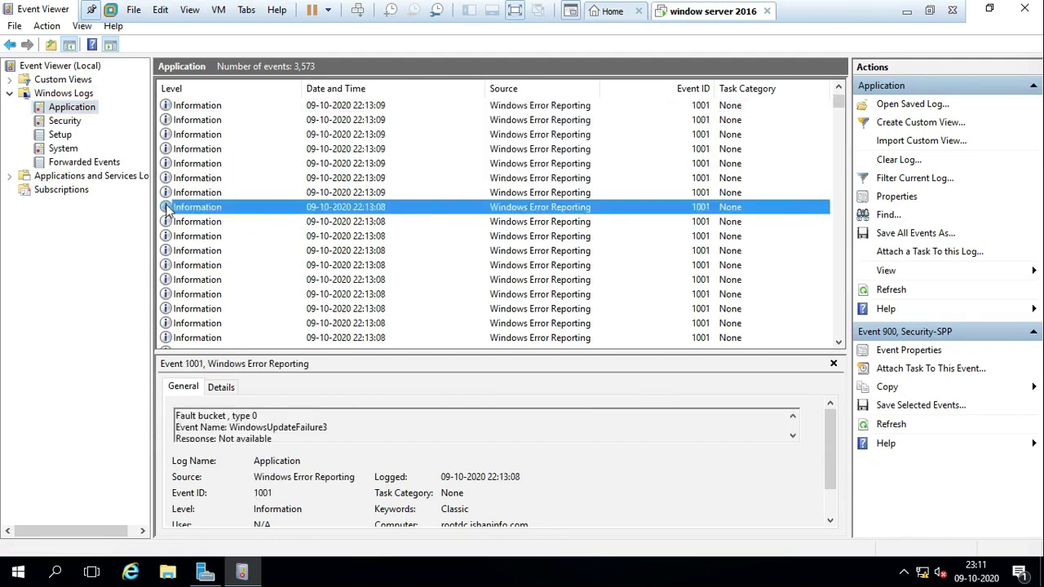
scroll(210, 243, "down", 2)
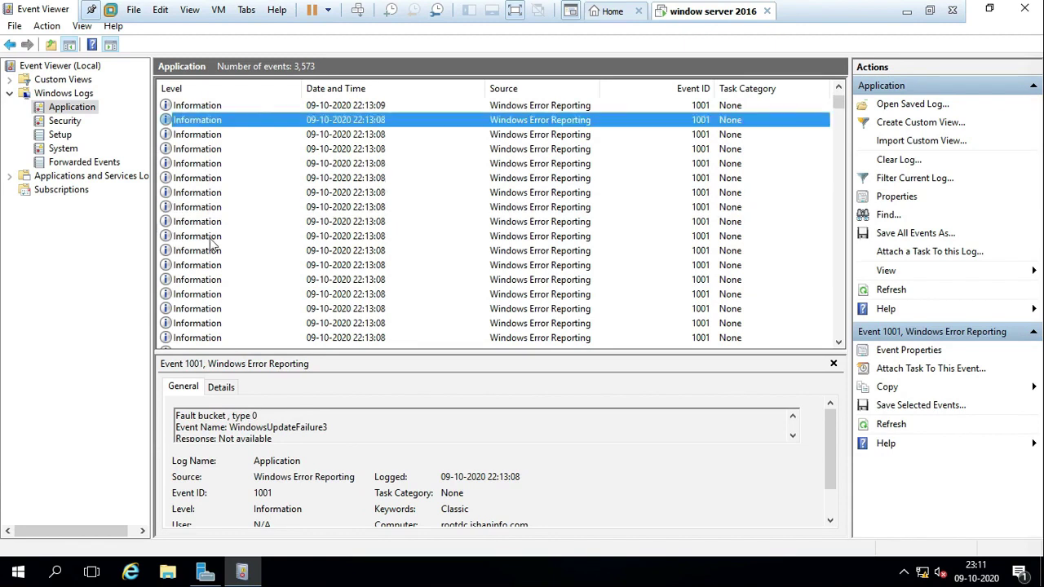
scroll(210, 243, "down", 15)
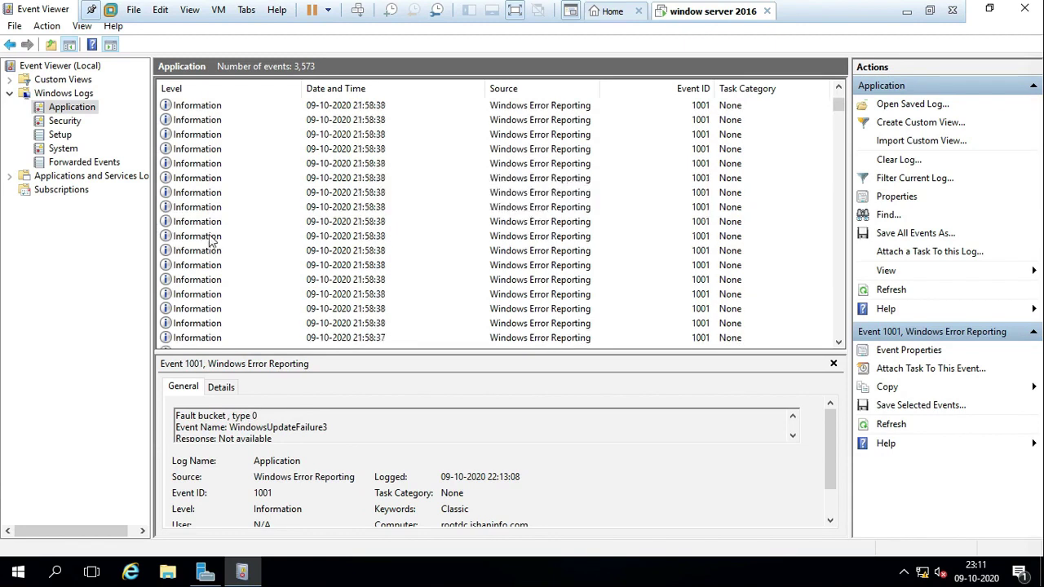
Look through older Application log entries and preview the SRMSVC error with Event ID 8197.
scroll(208, 243, "down", 10)
scroll(216, 251, "down", 12)
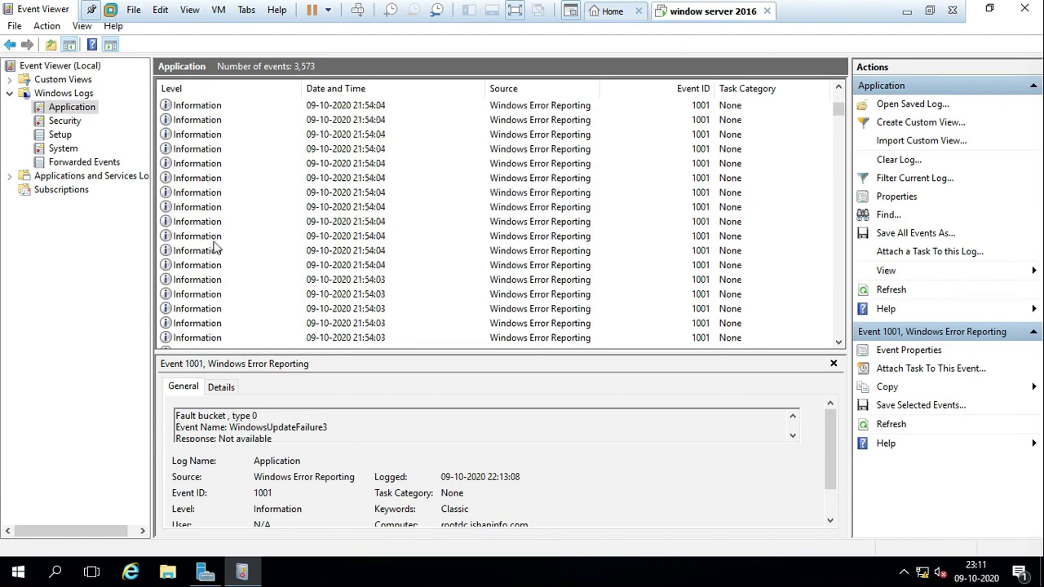
scroll(218, 245, "down", 12)
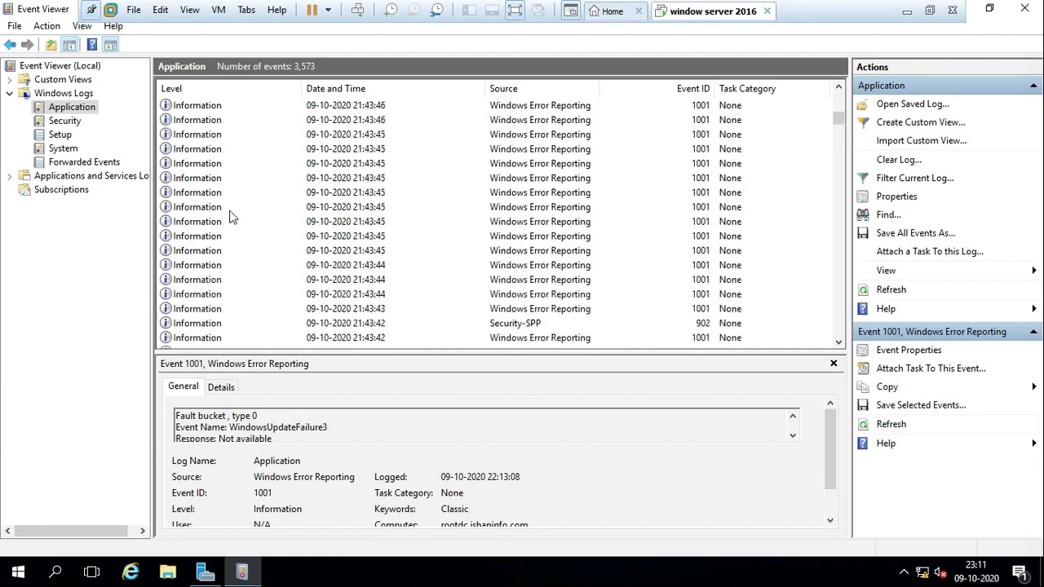
scroll(228, 215, "up", 5)
left_click(181, 310)
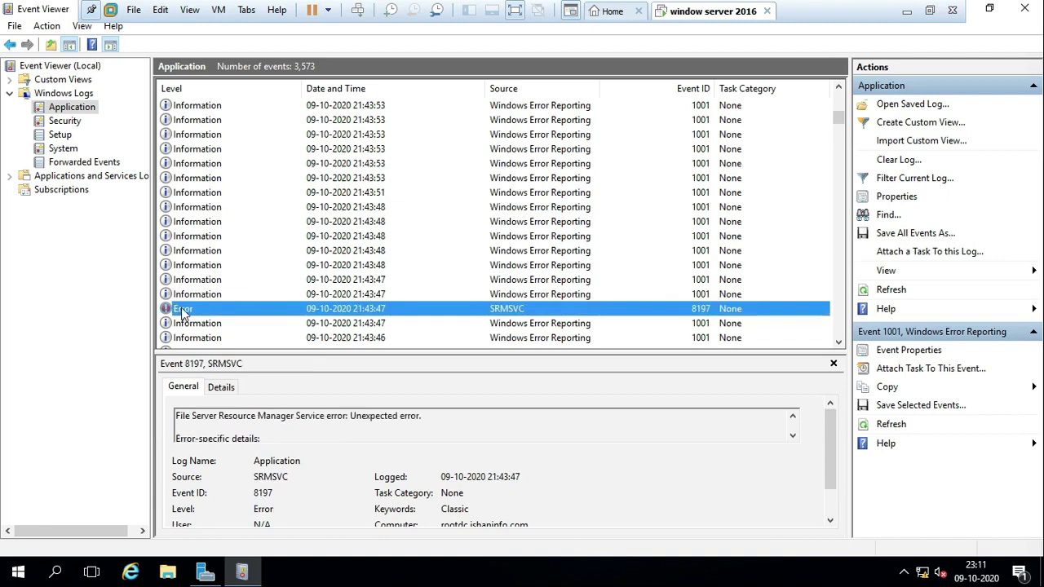
Find the VMware Tools warning with Event ID 1000 in the Application log and open its properties.
scroll(249, 217, "down", 5)
scroll(270, 235, "down", 10)
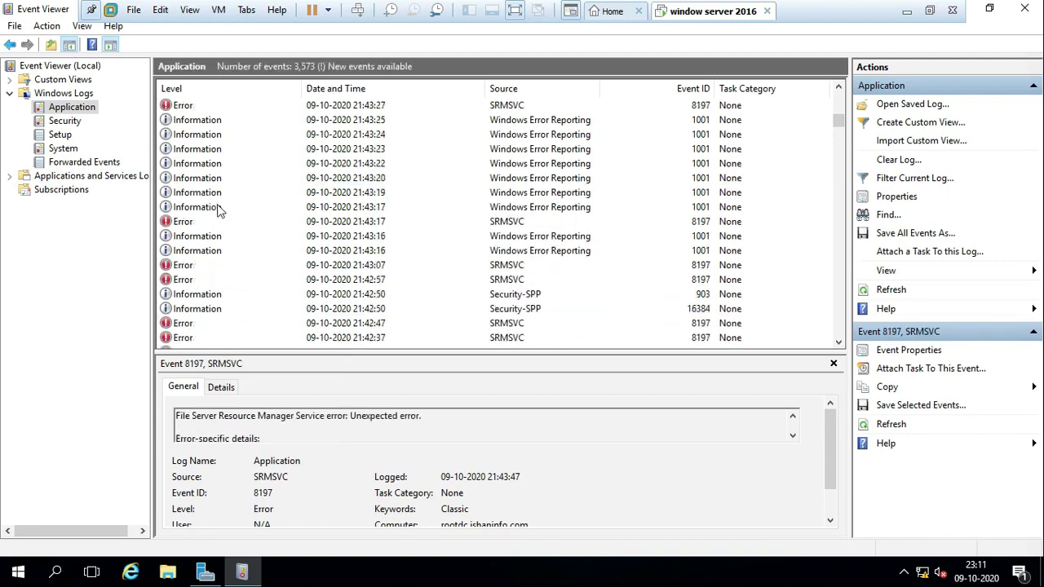
scroll(220, 211, "down", 4)
scroll(285, 243, "down", 12)
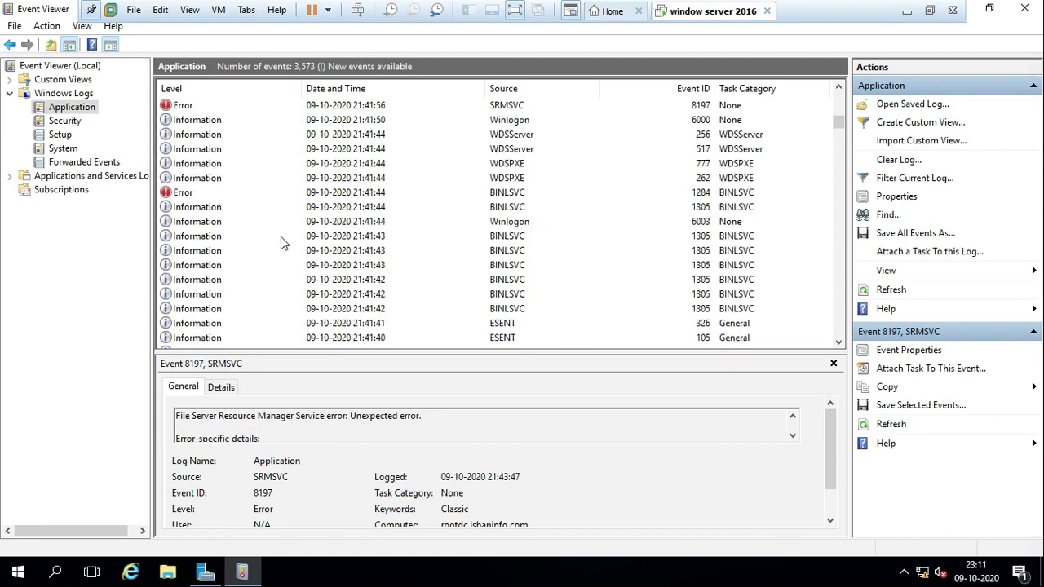
scroll(286, 242, "down", 5)
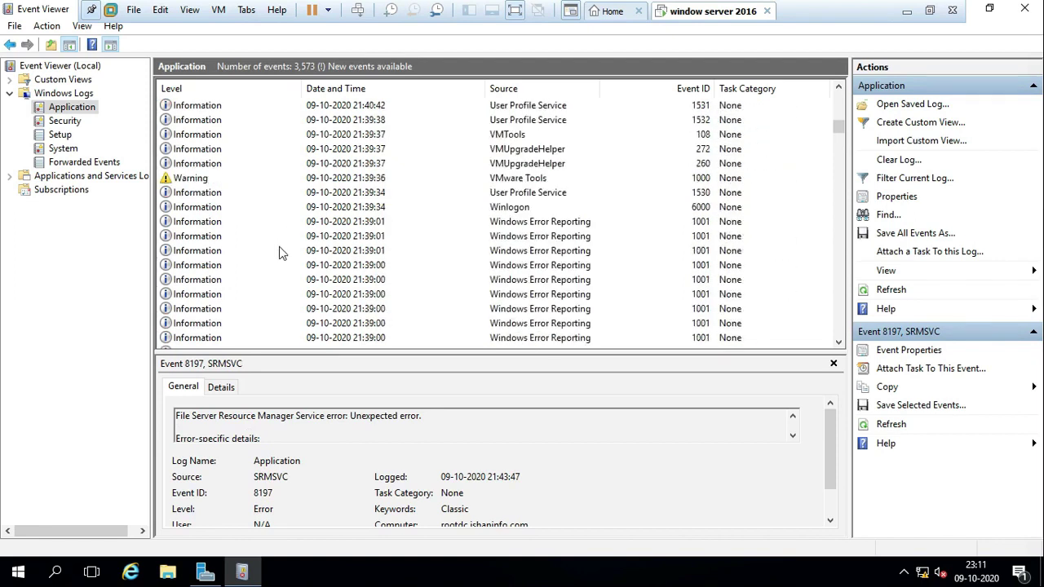
left_click(198, 180)
double_click(199, 180)
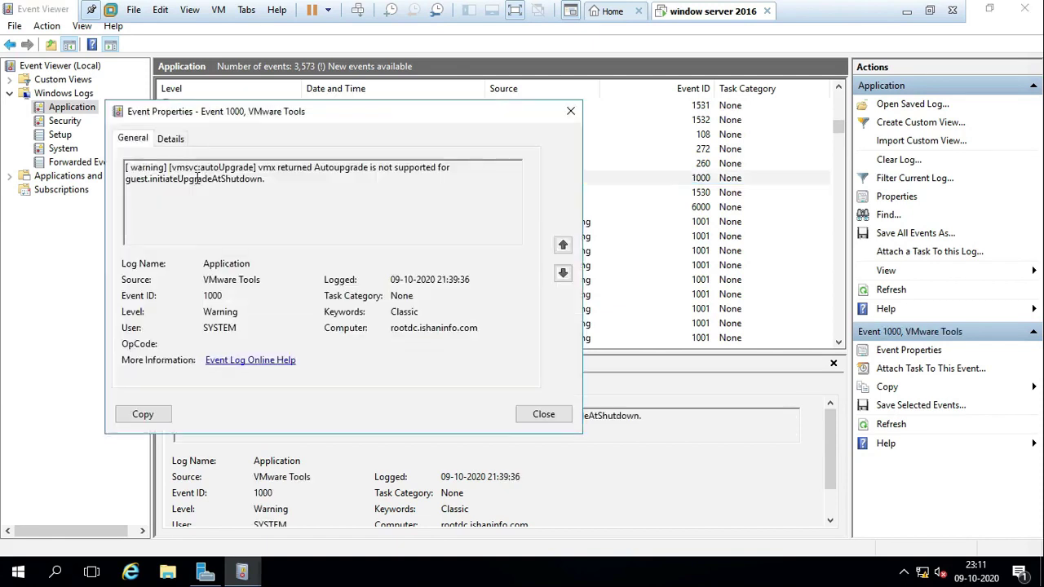
Review the event ID and description in the VMware Tools warning's properties, and close the dialog.
left_click_drag(342, 111, 442, 93)
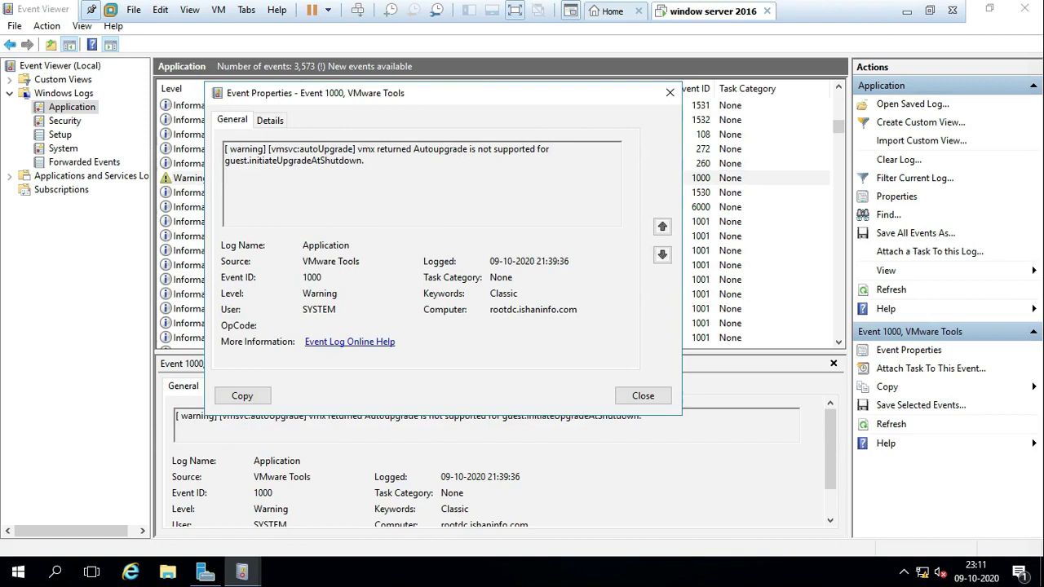
double_click(332, 277)
left_click_drag(242, 147, 489, 173)
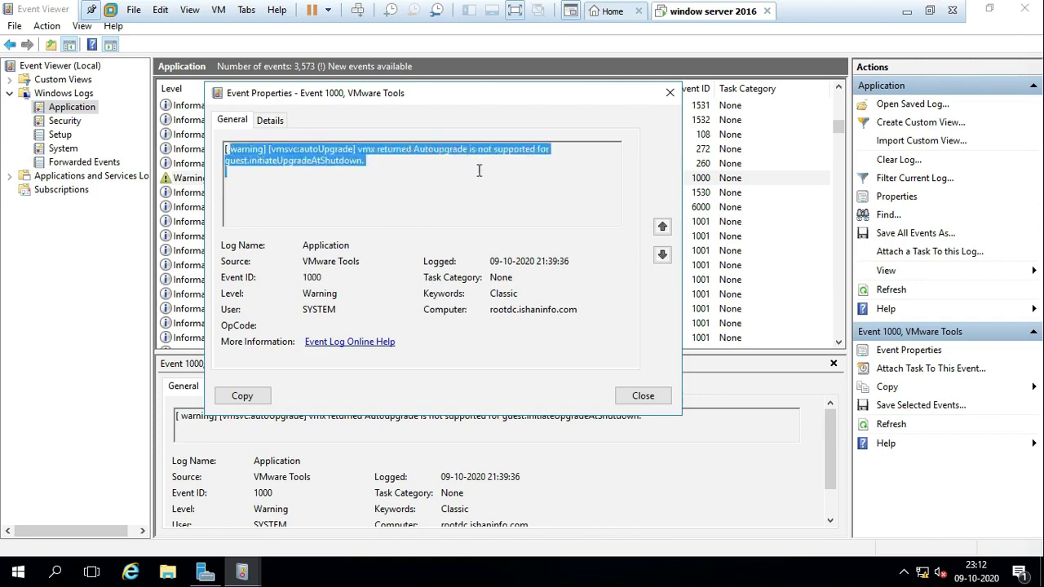
left_click(669, 92)
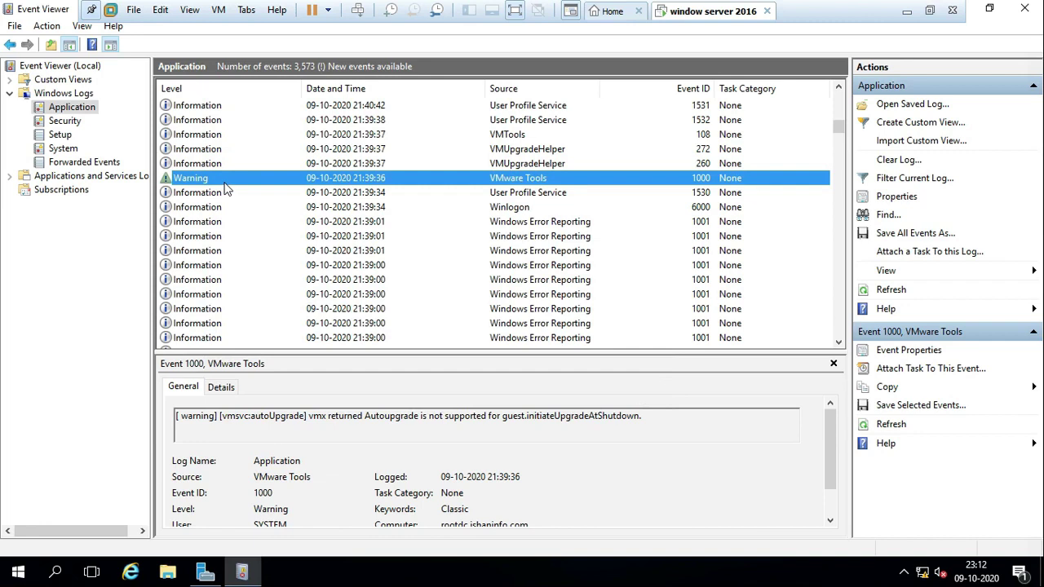
Find the BINLSVC error with Event ID 1284 further down the Application log and open its properties.
scroll(204, 286, "down", 3)
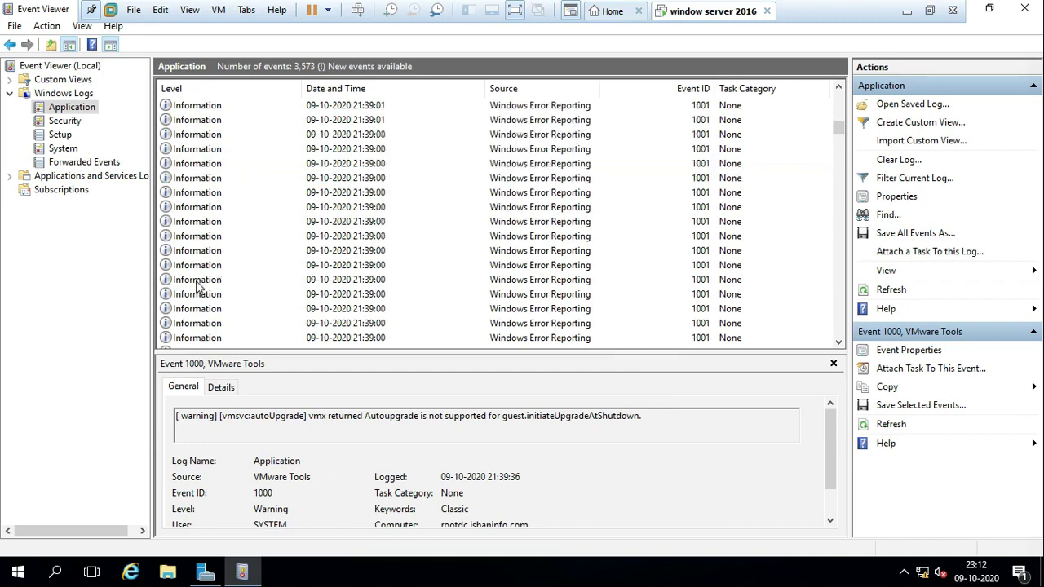
scroll(209, 291, "down", 3)
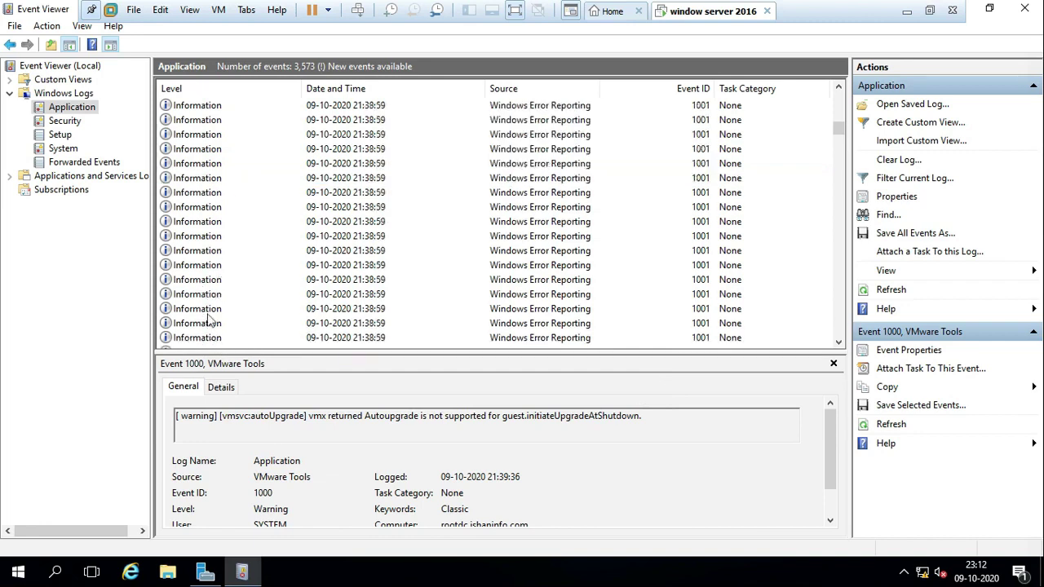
scroll(209, 309, "down", 10)
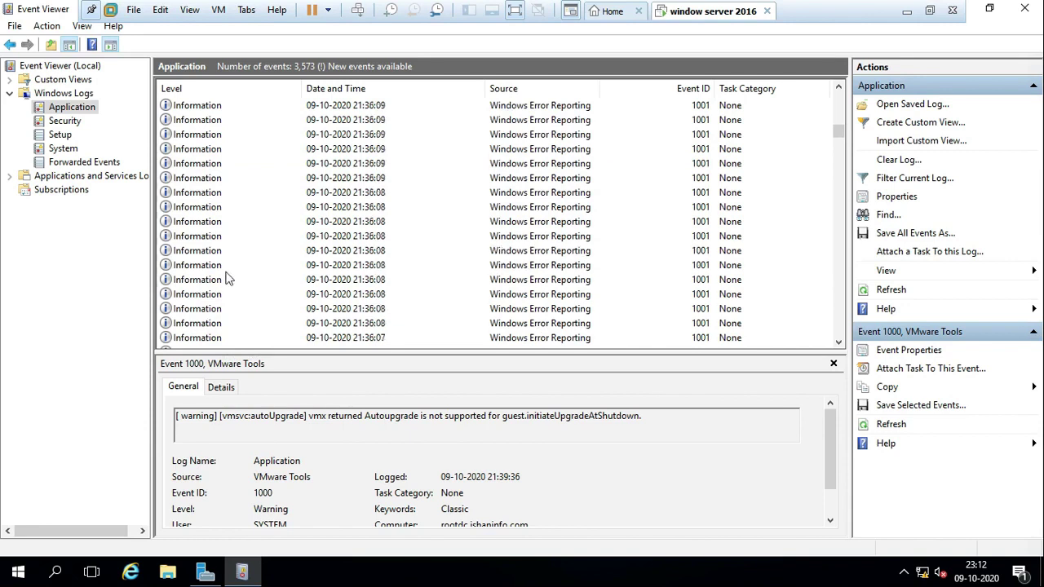
scroll(227, 298, "down", 15)
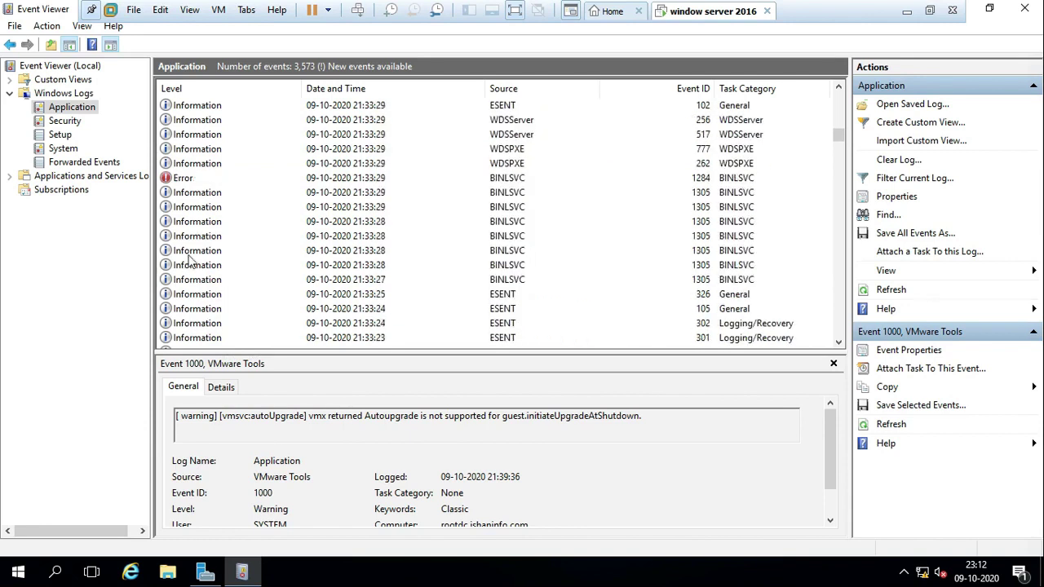
double_click(189, 178)
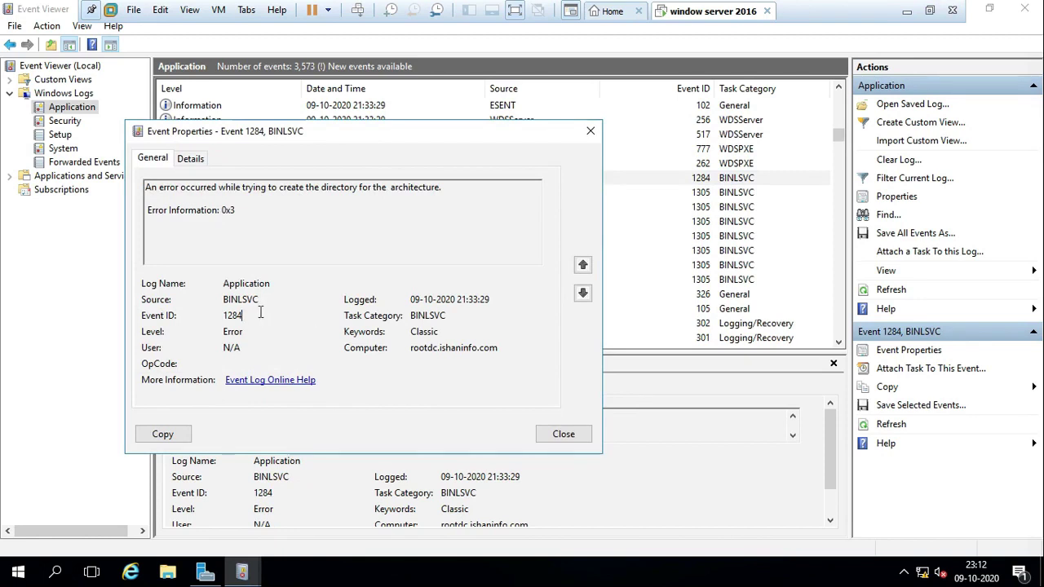
Examine the BINLSVC error's description and select its Event ID value for lookup.
left_click_drag(260, 312, 222, 312)
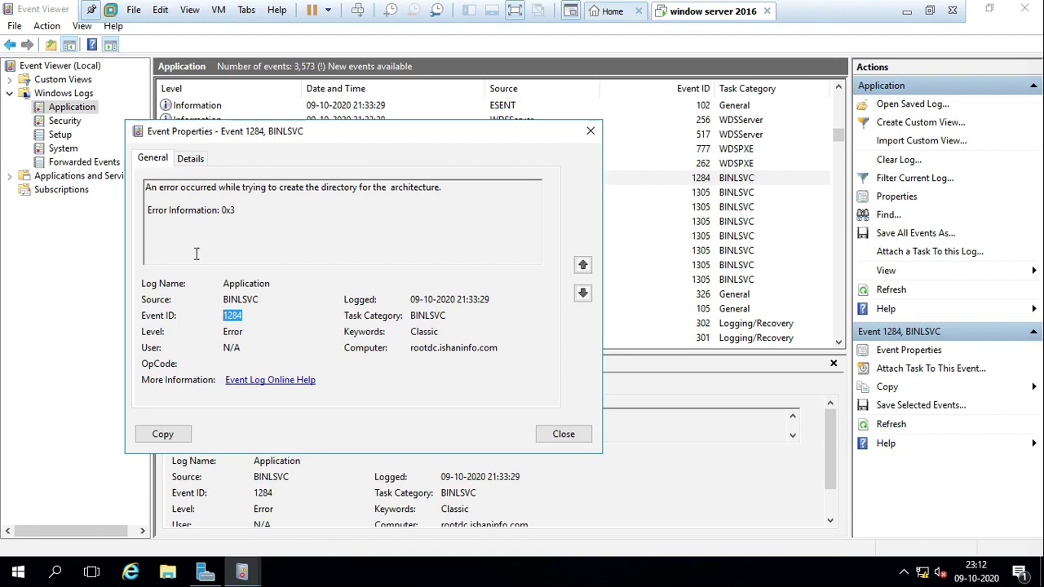
left_click_drag(444, 186, 367, 189)
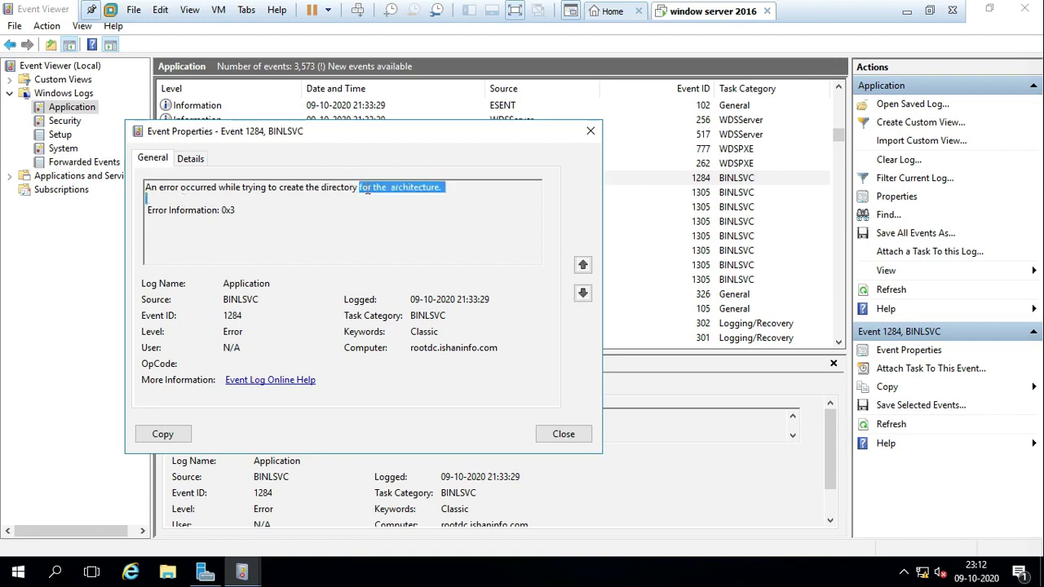
left_click(235, 315)
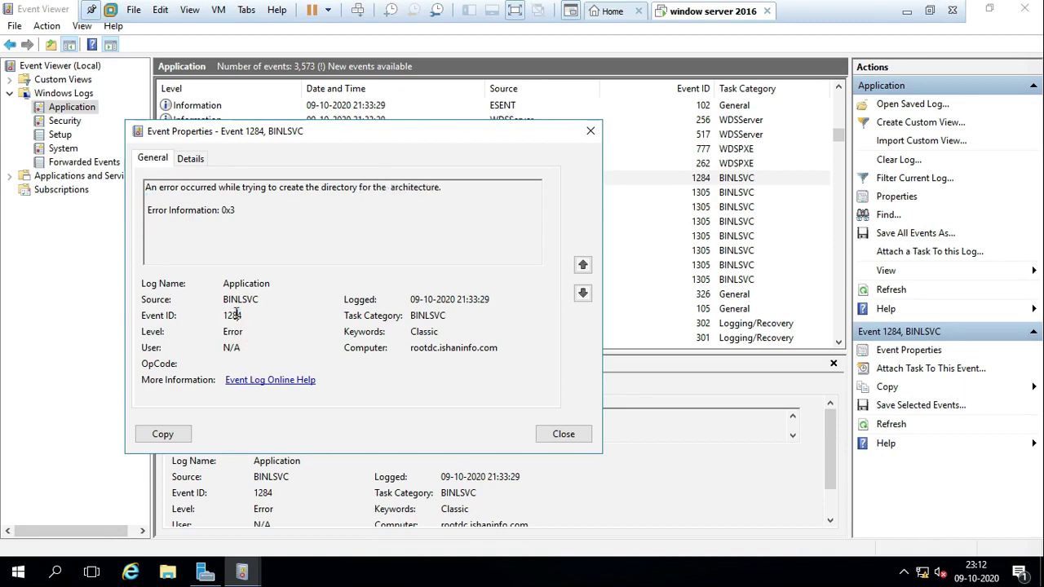
double_click(236, 315)
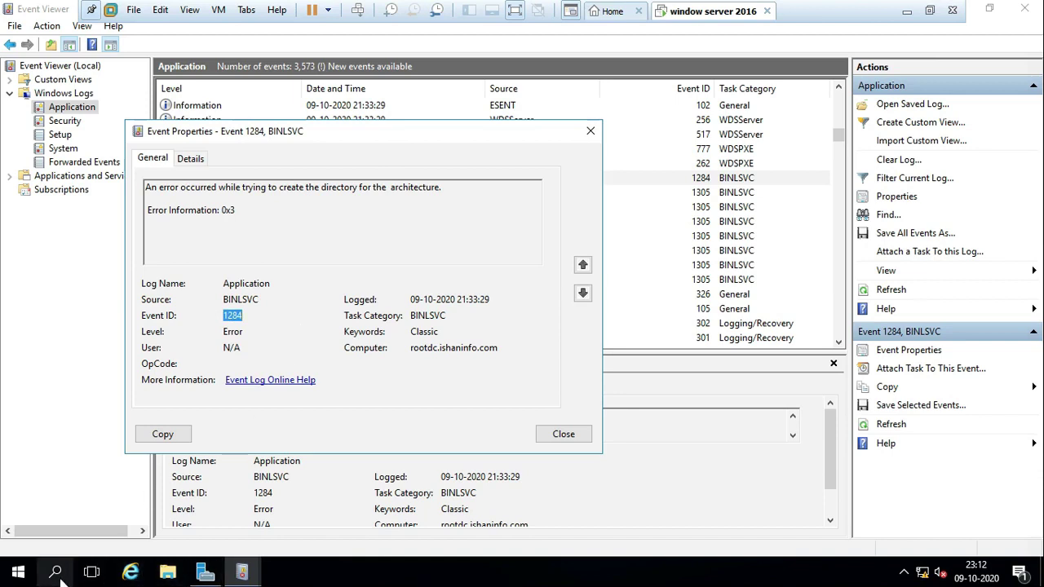
Switch to Chrome on the host computer and search Google for 1284.
left_click(906, 11)
left_click(450, 326)
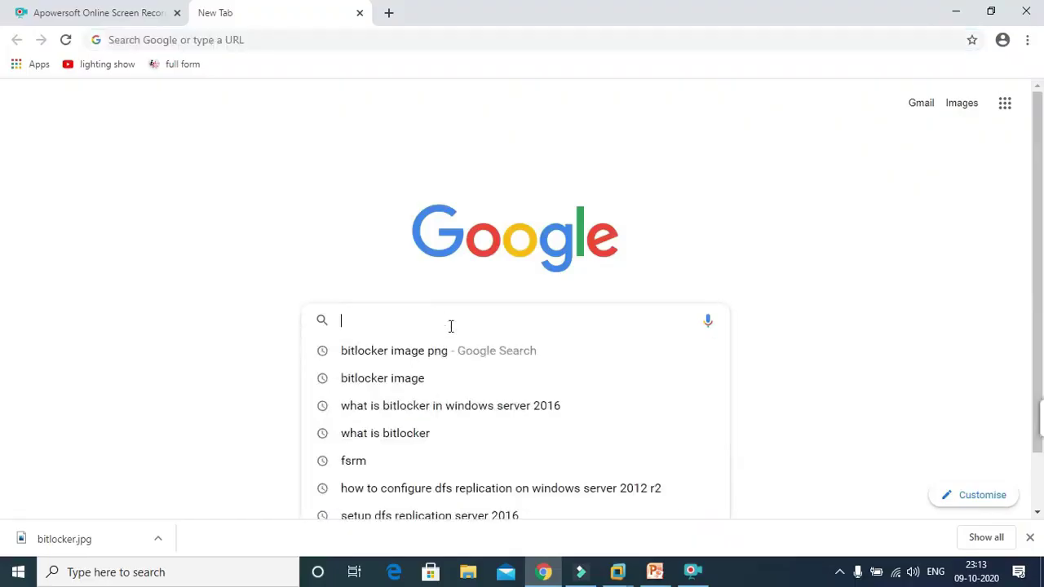
type("1284")
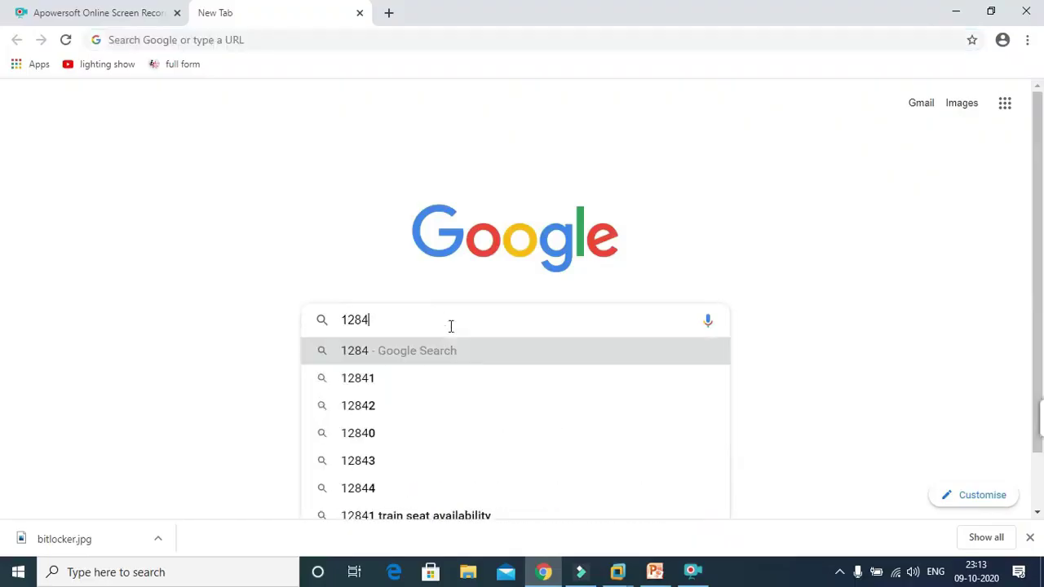
key("Return")
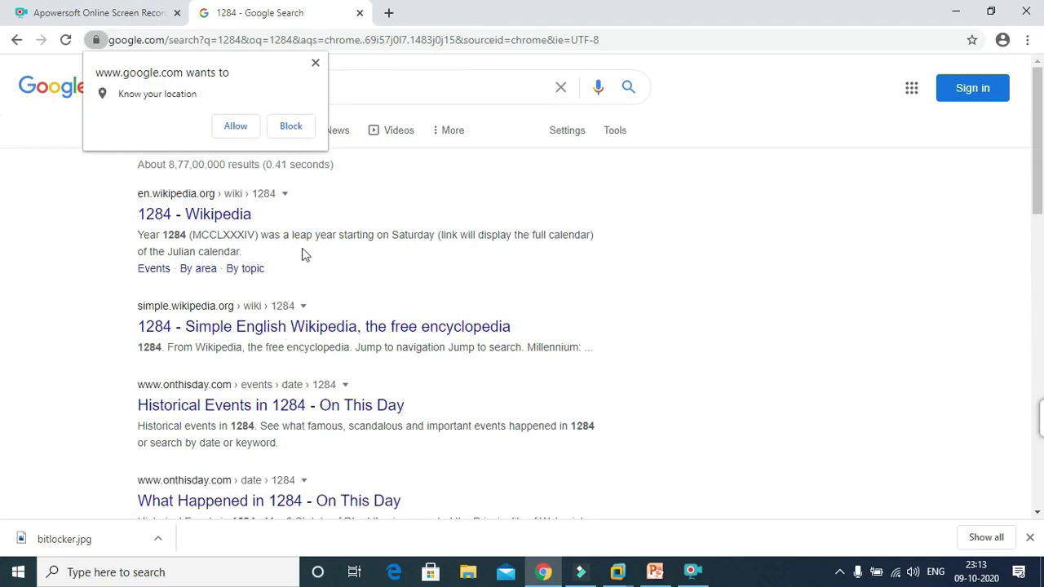
Open the search result "Historical Events in 1284 - On This Day" and look through the page.
left_click(277, 406)
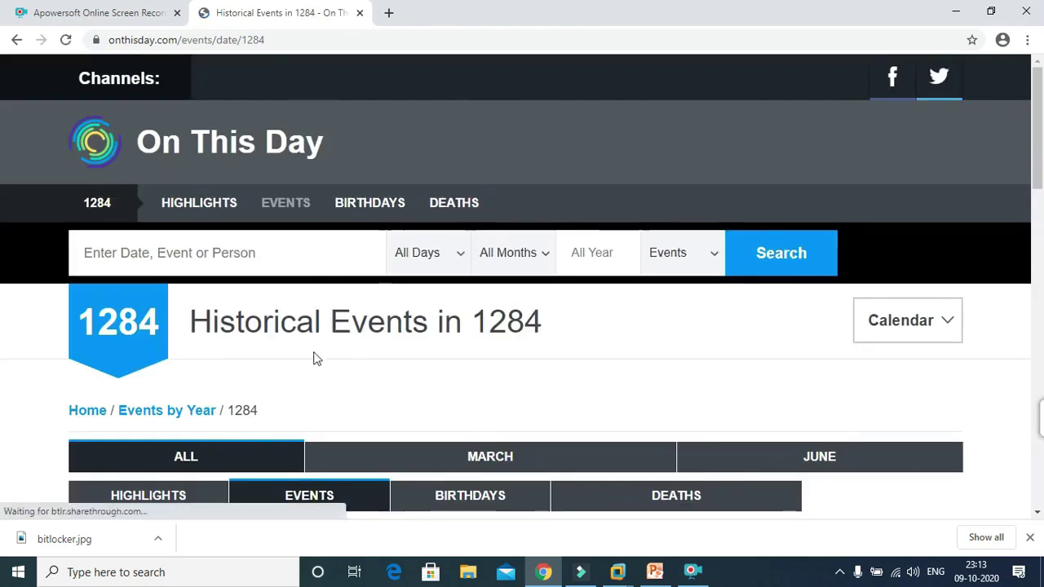
scroll(356, 350, "down", 8)
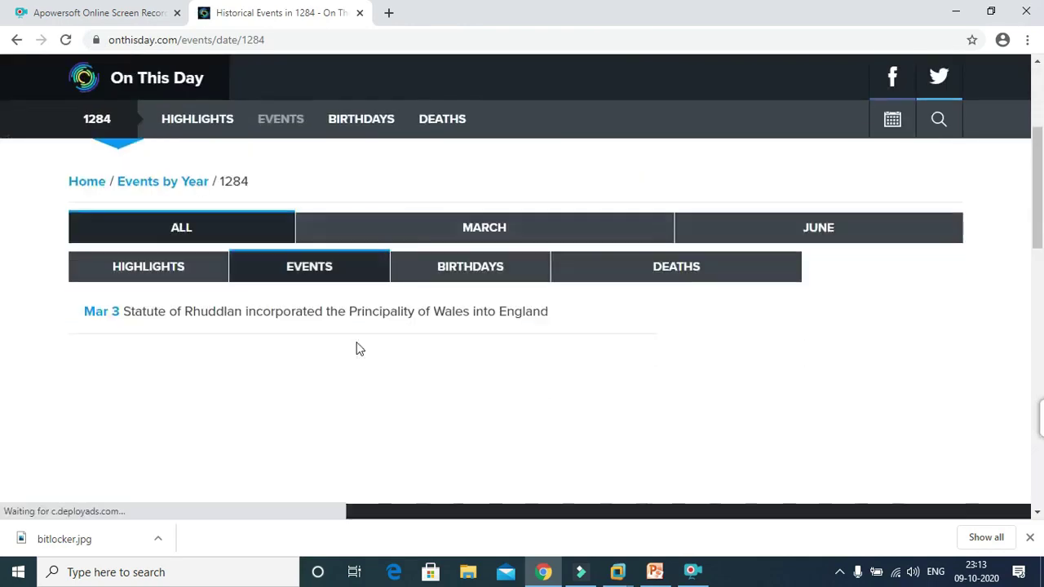
Skim the On This Day page on 1284 and return to the Google search results.
scroll(357, 326, "up", 8)
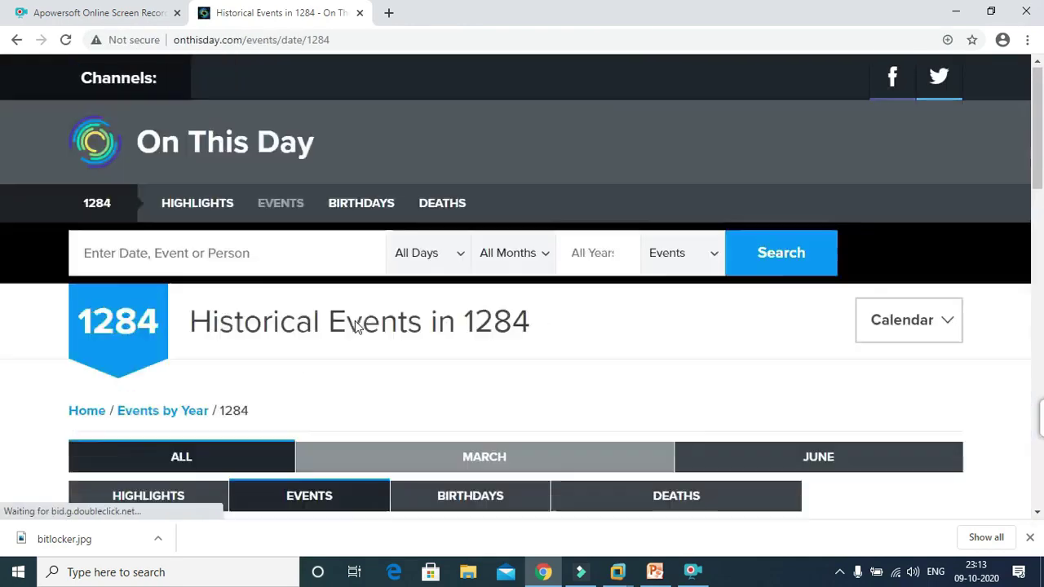
scroll(386, 352, "down", 2)
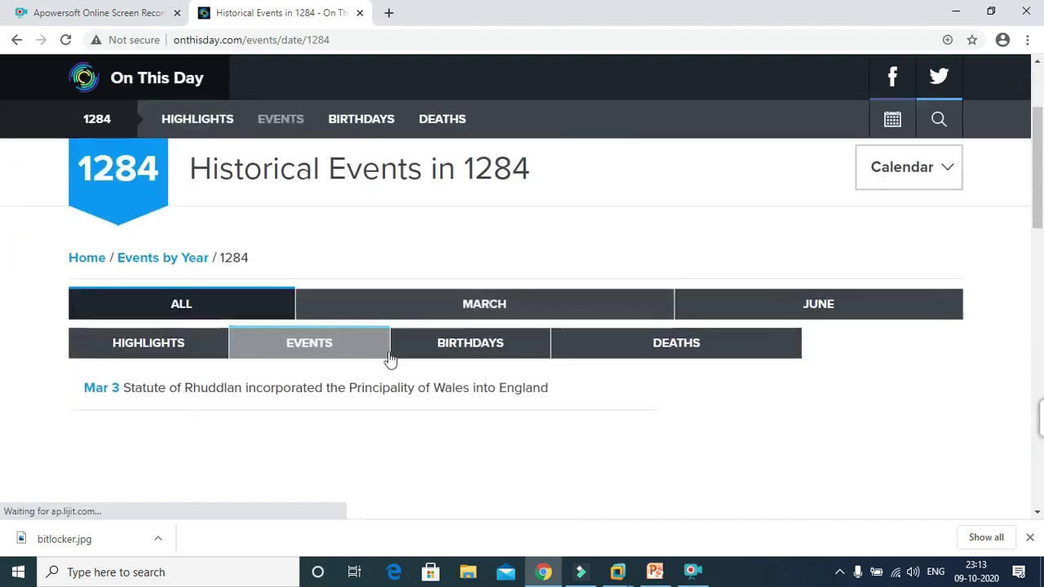
scroll(355, 389, "down", 3)
scroll(338, 342, "up", 5)
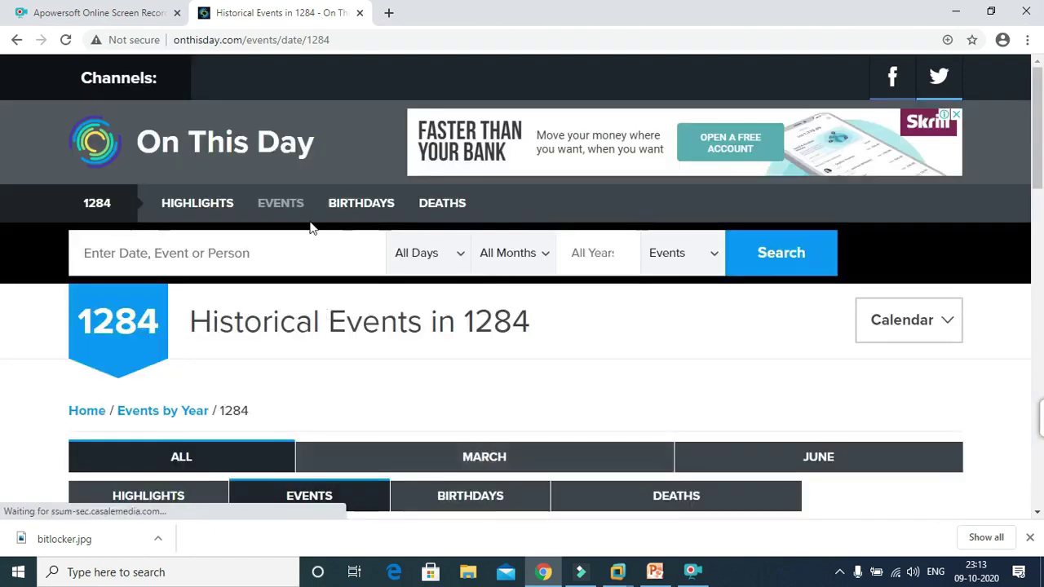
left_click(14, 40)
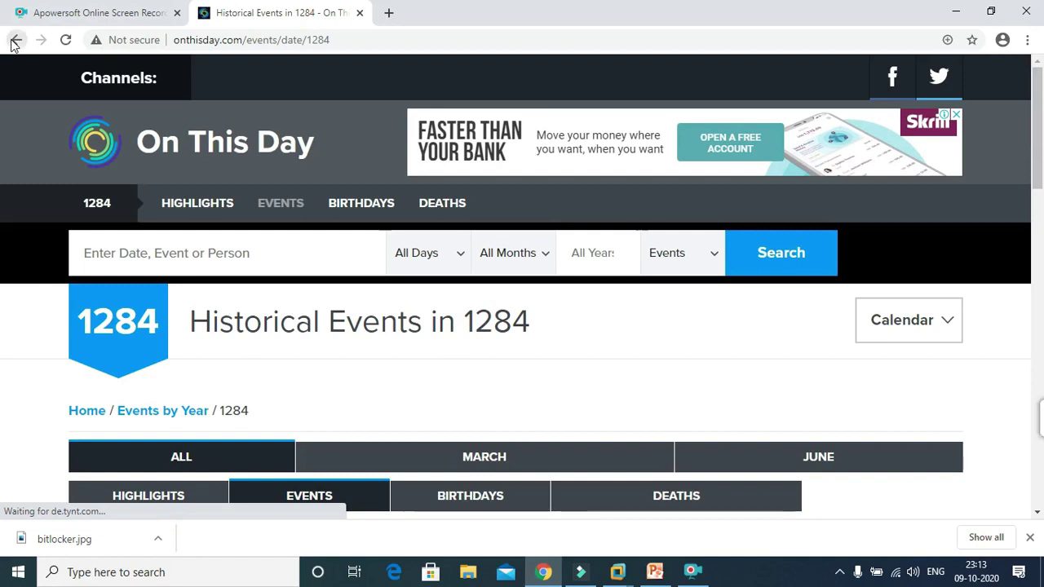
Look through the Google results for 1284 for anything about the Windows event.
scroll(359, 334, "down", 1)
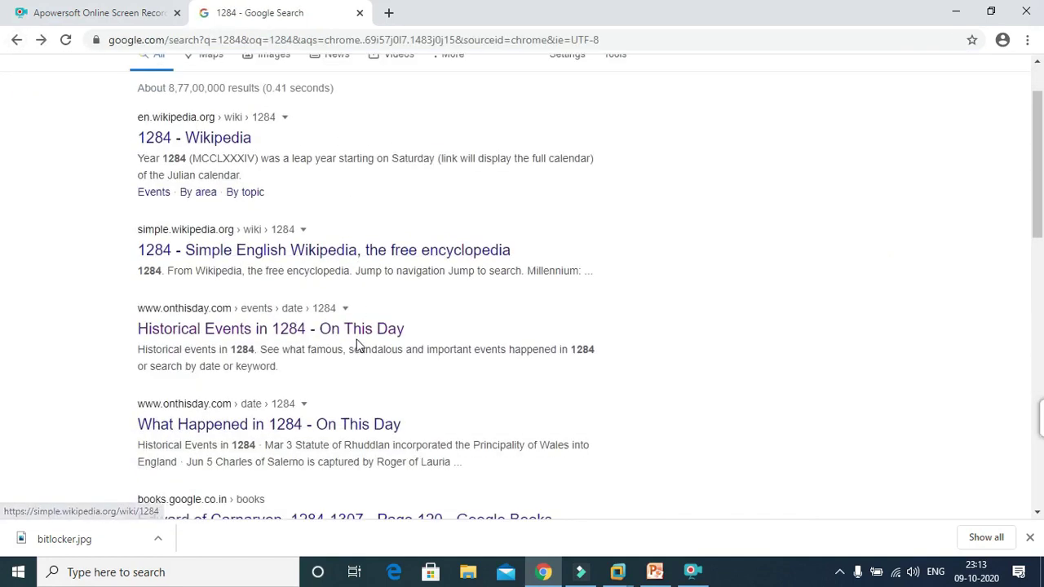
scroll(381, 371, "down", 1)
scroll(396, 375, "down", 4)
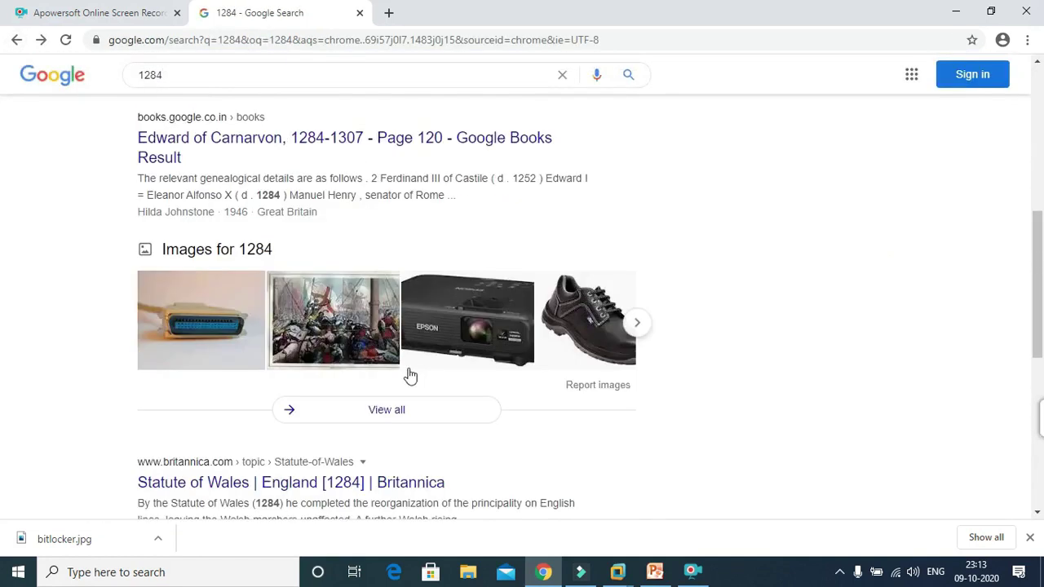
scroll(404, 353, "down", 4)
scroll(404, 352, "up", 2)
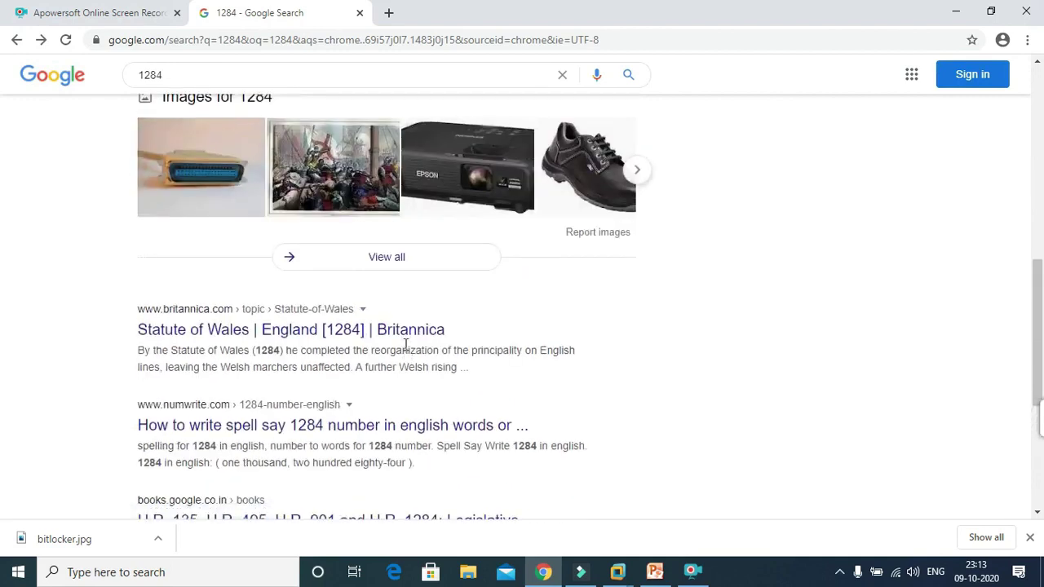
scroll(318, 355, "up", 7)
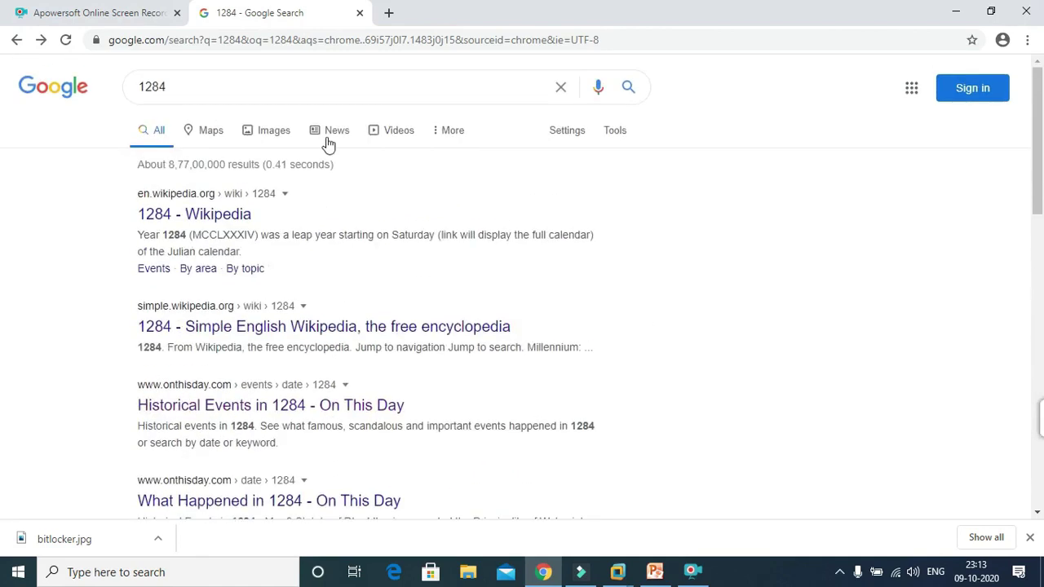
Replace the Google query with "event id 1284" and run the search.
left_click_drag(198, 83, 91, 85)
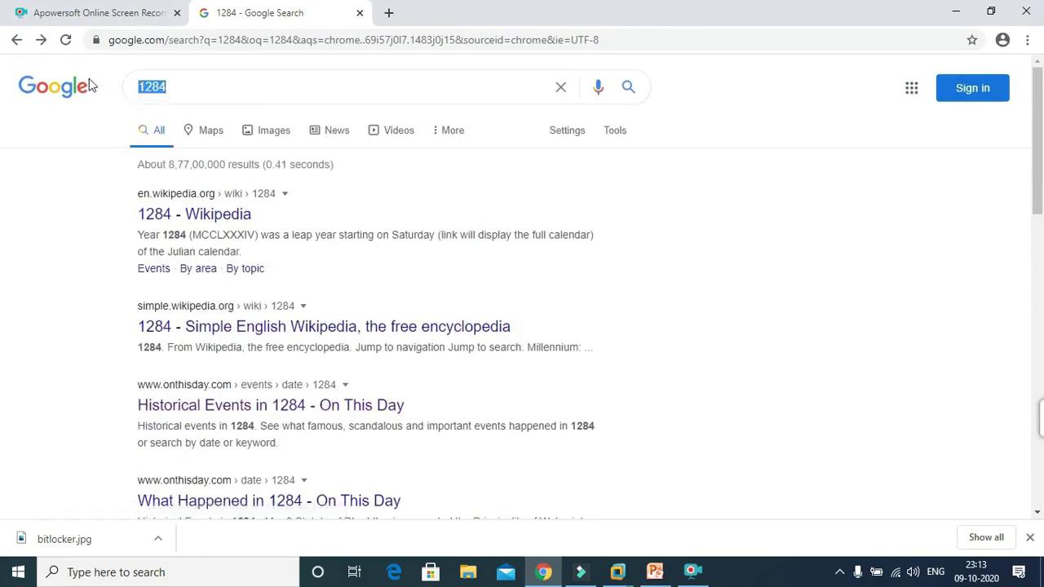
type("eve")
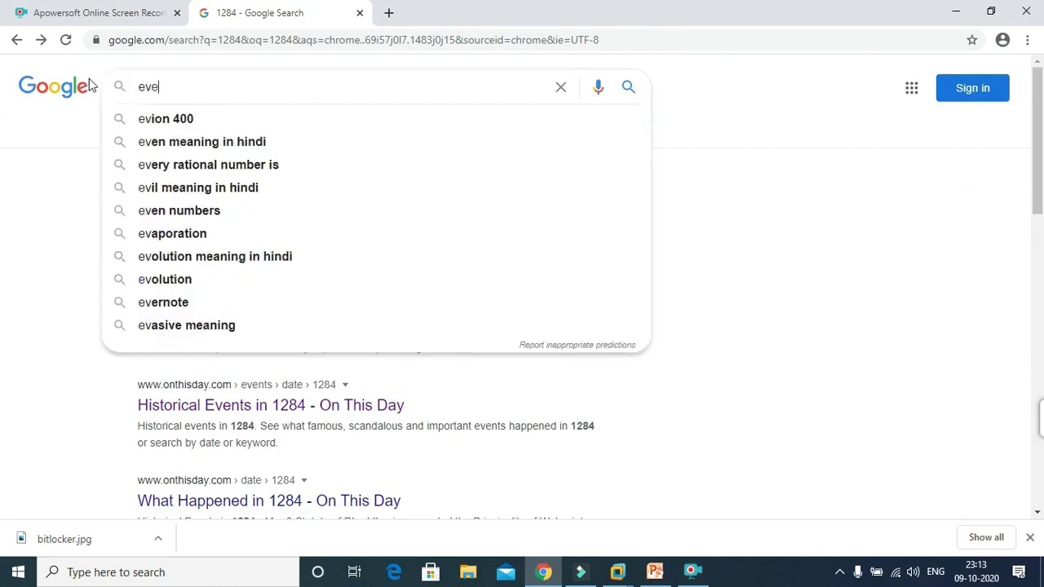
type("nt id 1284")
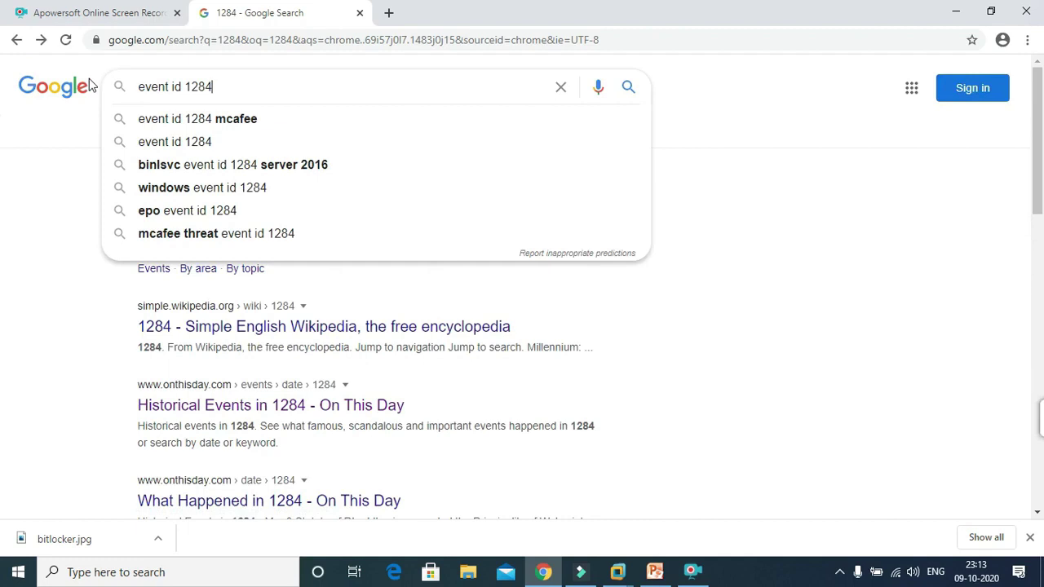
key("Return")
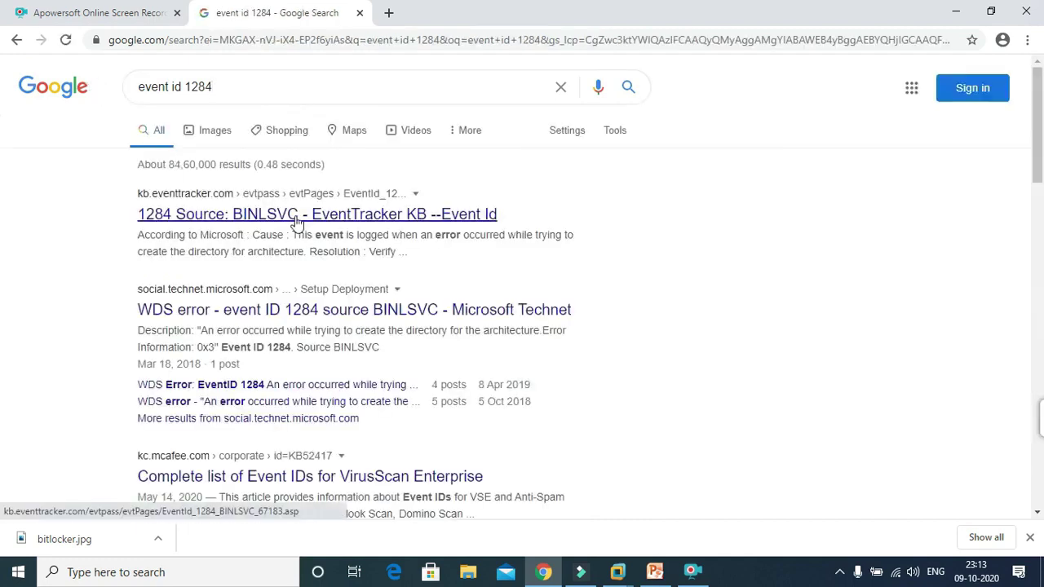
Open the EventTracker KB result and the Microsoft Technet "WDS error - event ID 1284 source BINLSVC" result in separate new tabs.
right_click(242, 222)
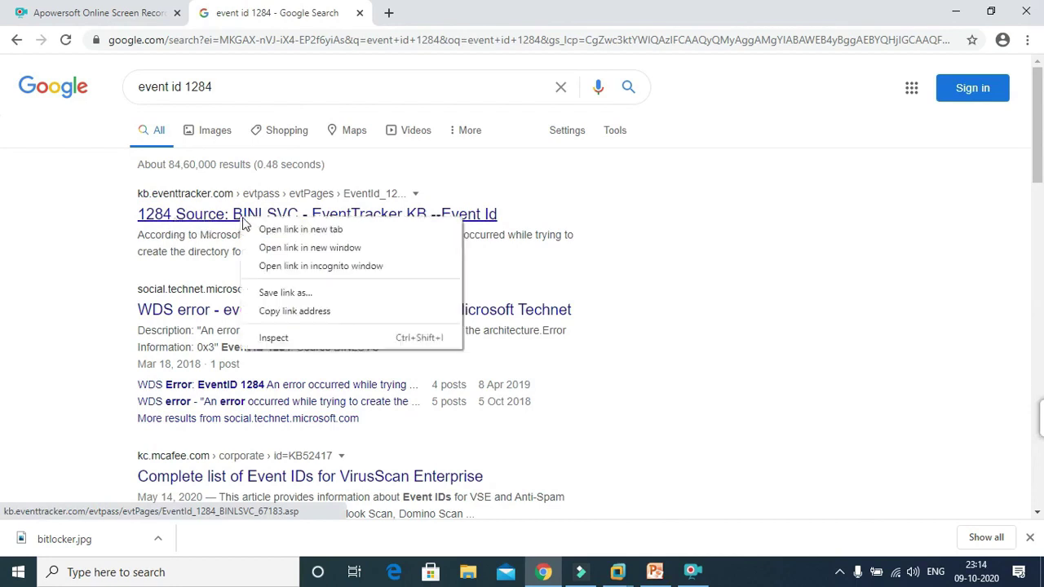
left_click(277, 229)
right_click(284, 316)
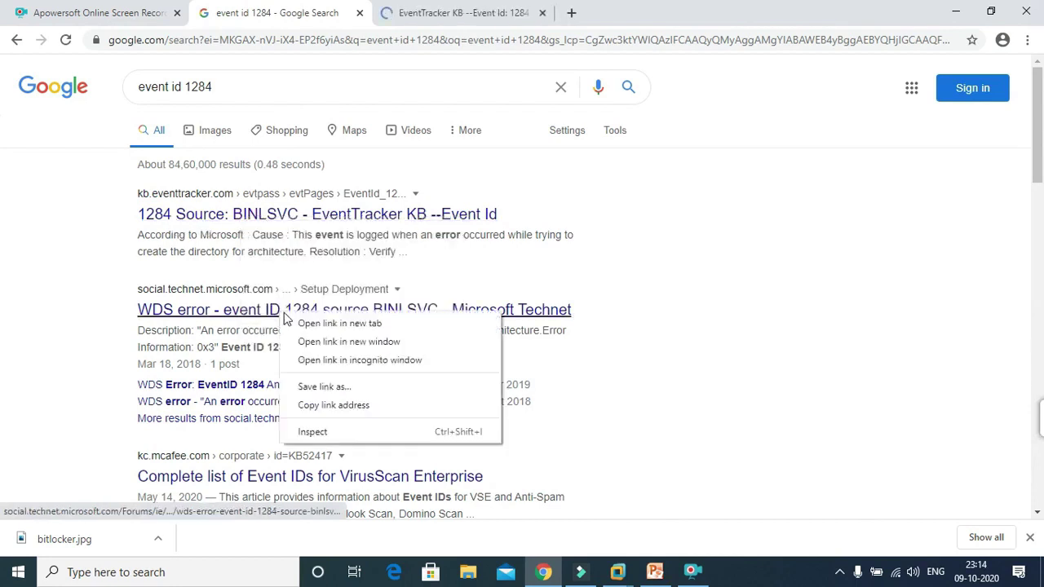
left_click(290, 324)
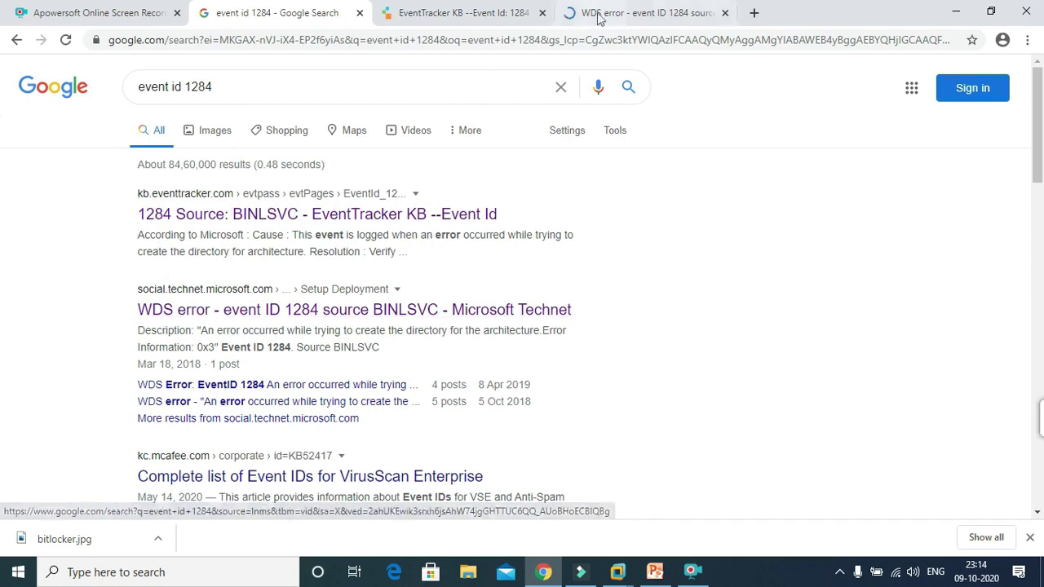
Read the cause and resolution for Event ID 1284 in the EventTracker knowledge base article.
left_click(630, 20)
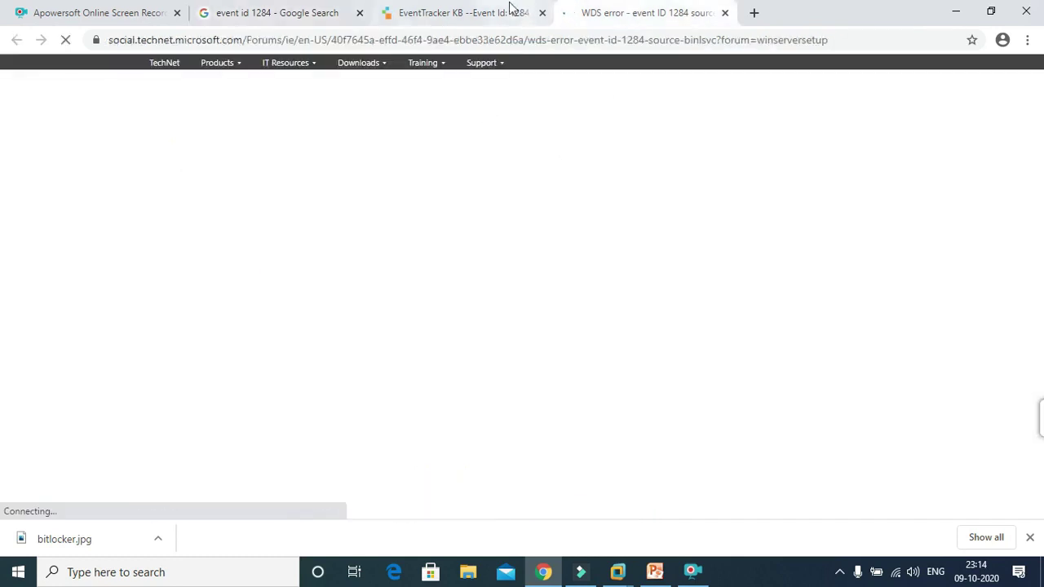
left_click(487, 17)
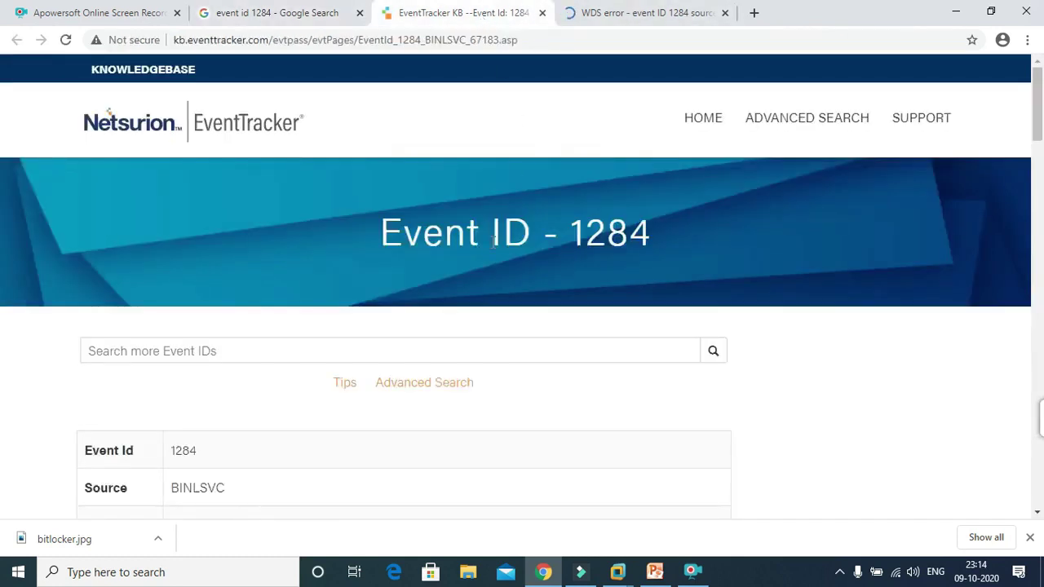
scroll(478, 295, "down", 4)
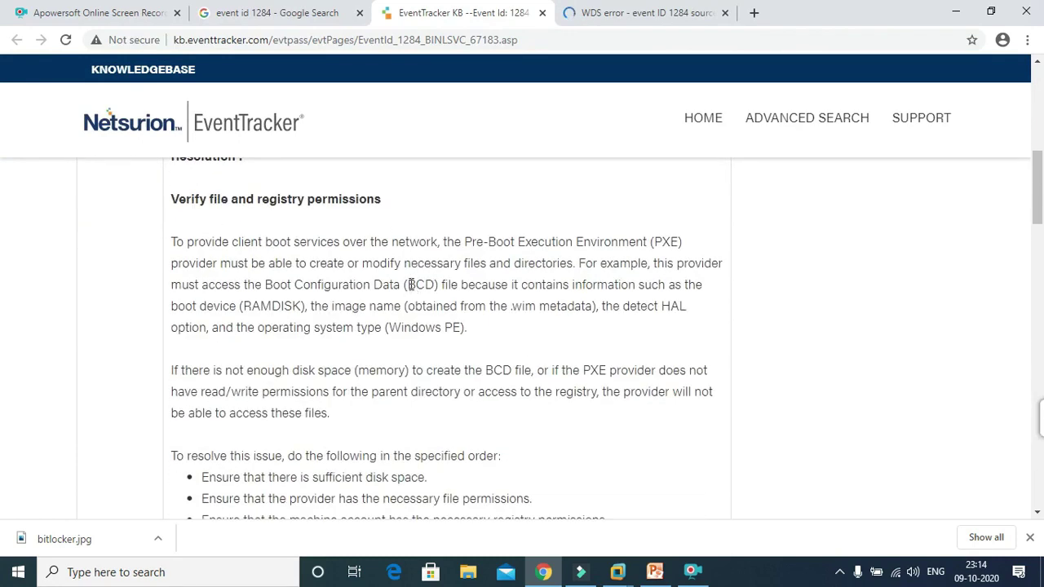
scroll(411, 284, "down", 10)
scroll(411, 284, "up", 5)
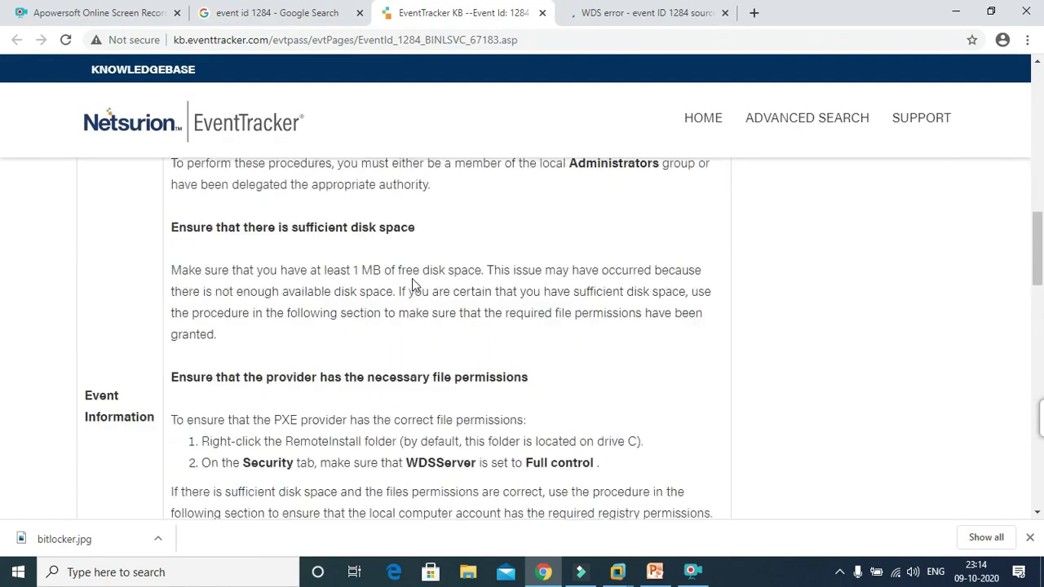
scroll(412, 278, "up", 5)
Read the question in the TechNet thread on the WDS error with event ID 1284, and close its tab.
left_click(640, 13)
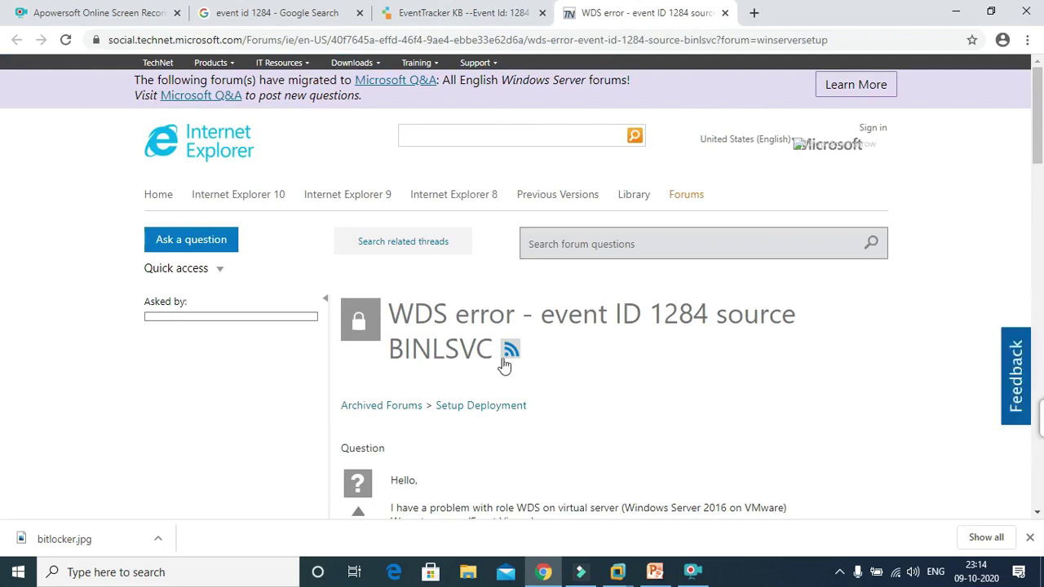
left_click_drag(413, 312, 792, 315)
left_click(618, 397)
scroll(595, 379, "down", 5)
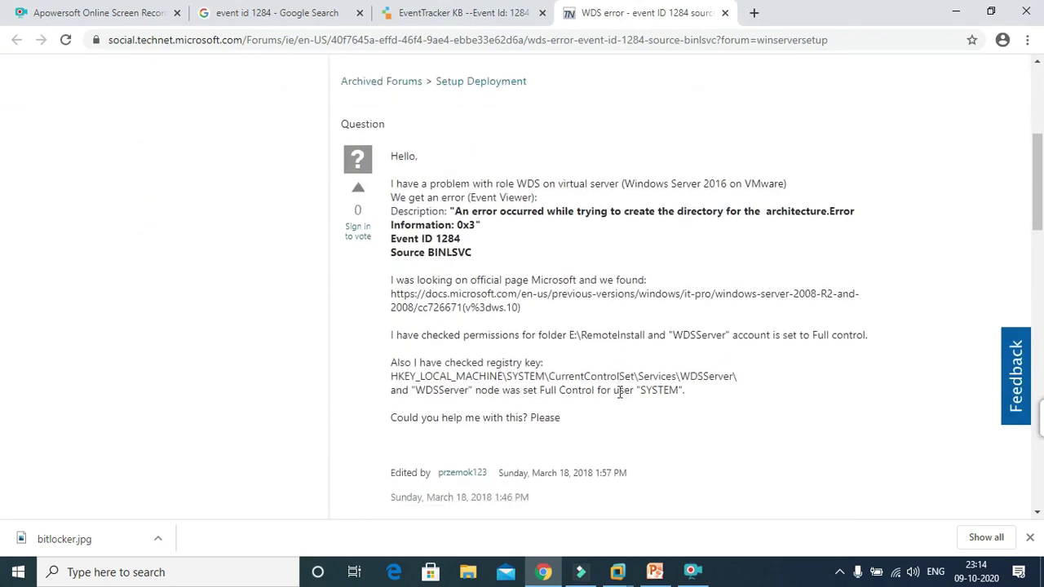
scroll(571, 363, "up", 5)
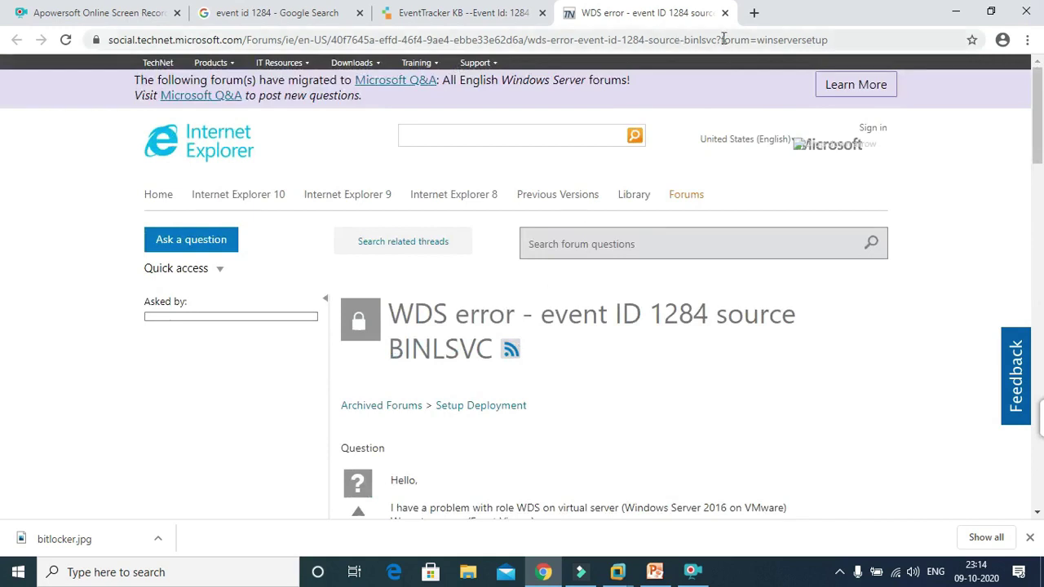
left_click(724, 12)
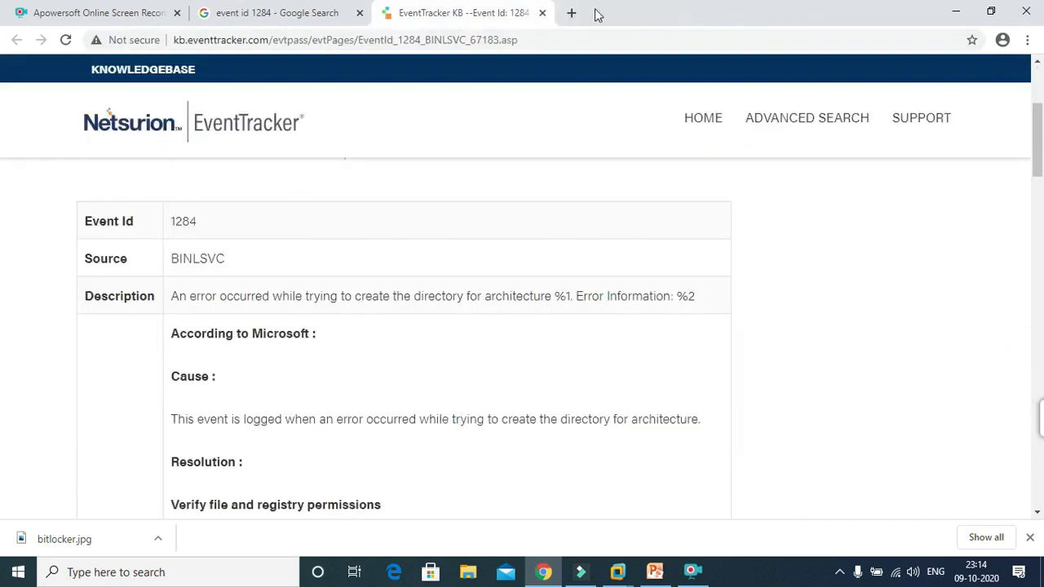
Minimize Chrome, switch back to the Windows Server 2016 virtual machine in VMware Workstation, and close the Event 1284 properties.
left_click(954, 10)
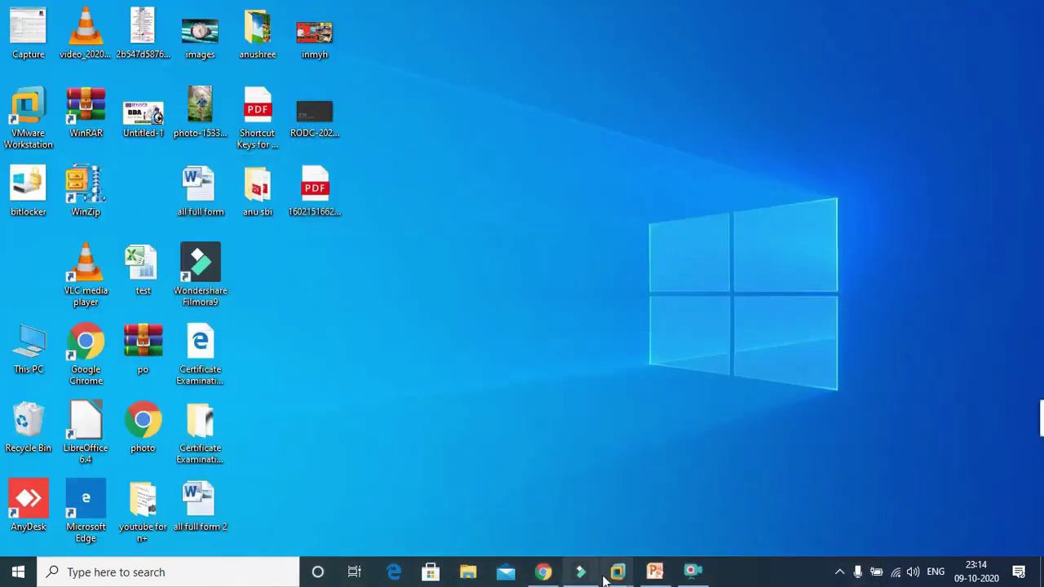
mouse_move(623, 574)
left_click(665, 486)
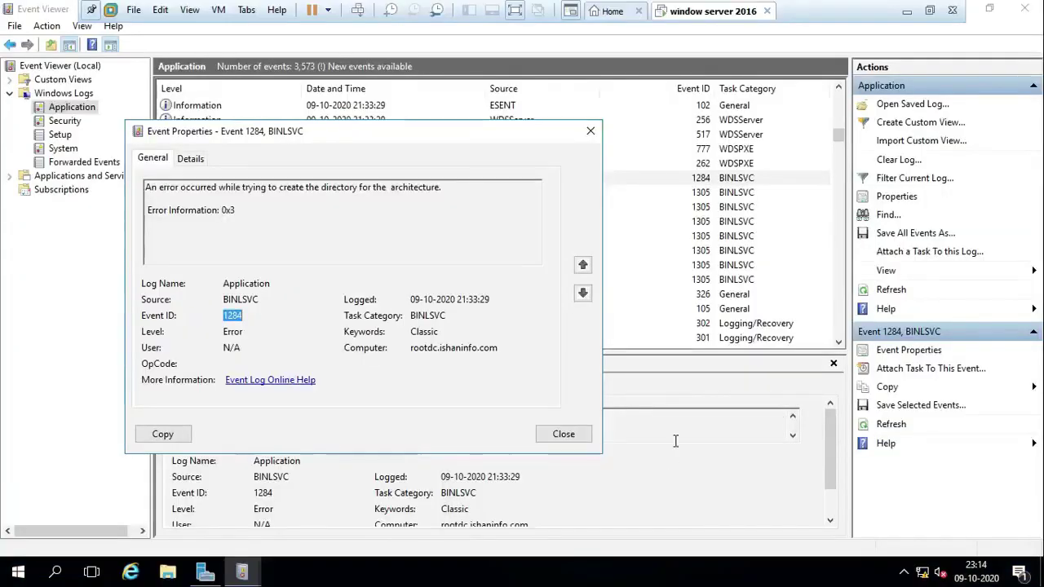
left_click(590, 131)
Look further down the Application log and view the Security, Setup and System logs in turn.
left_click(203, 236)
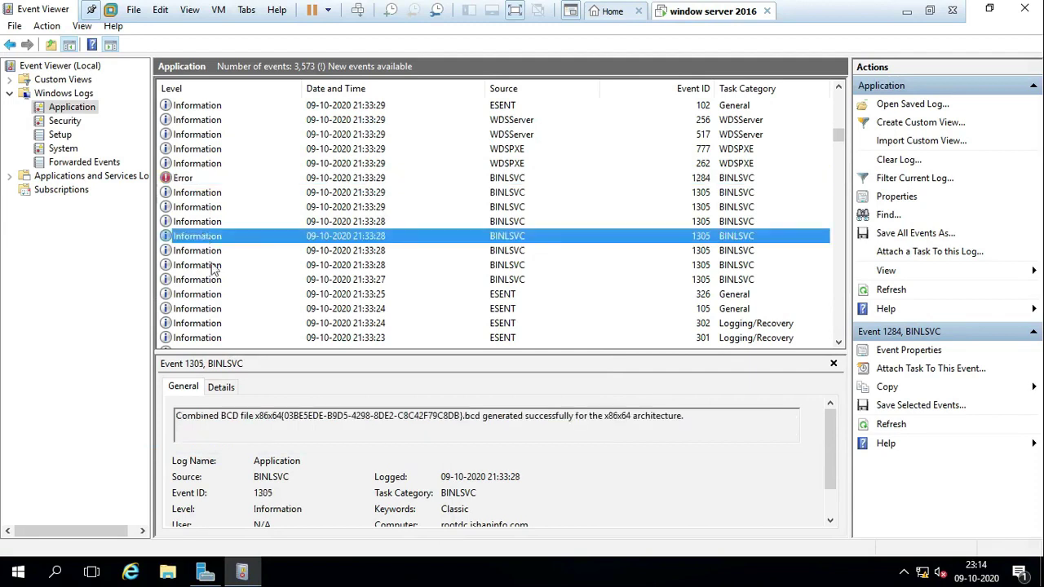
scroll(210, 269, "down", 6)
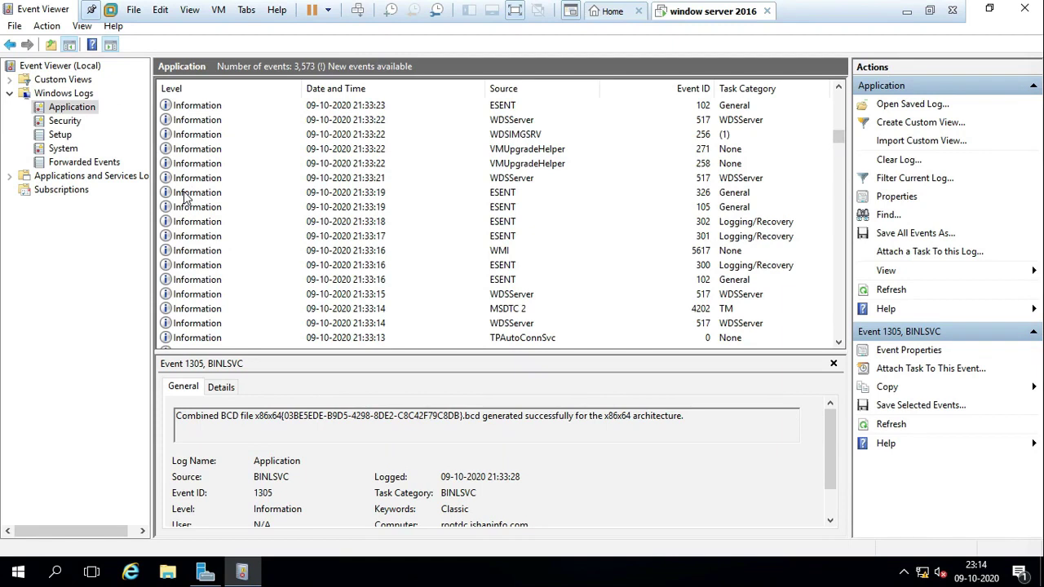
left_click(65, 122)
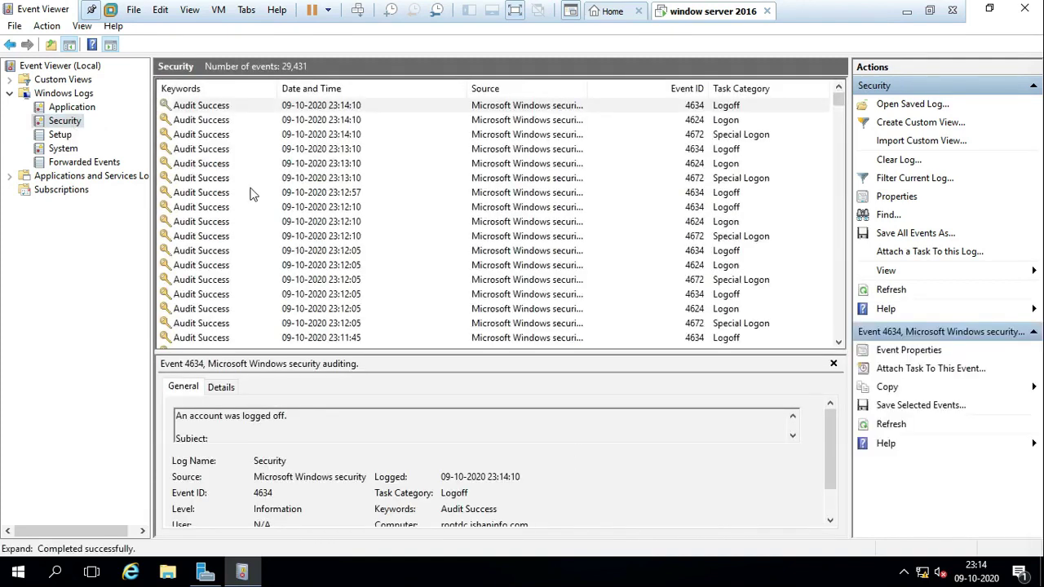
left_click(63, 135)
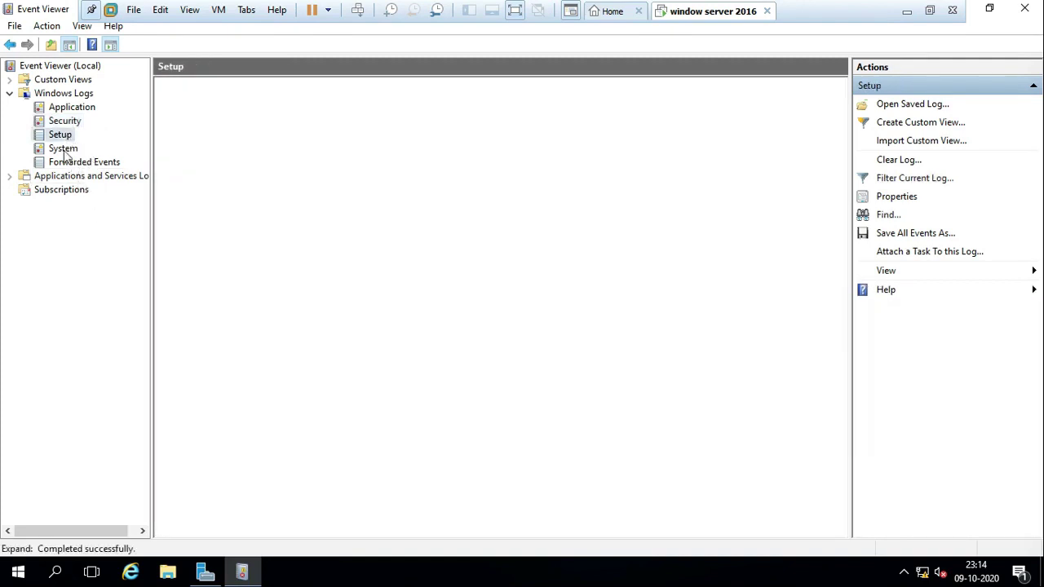
left_click(63, 149)
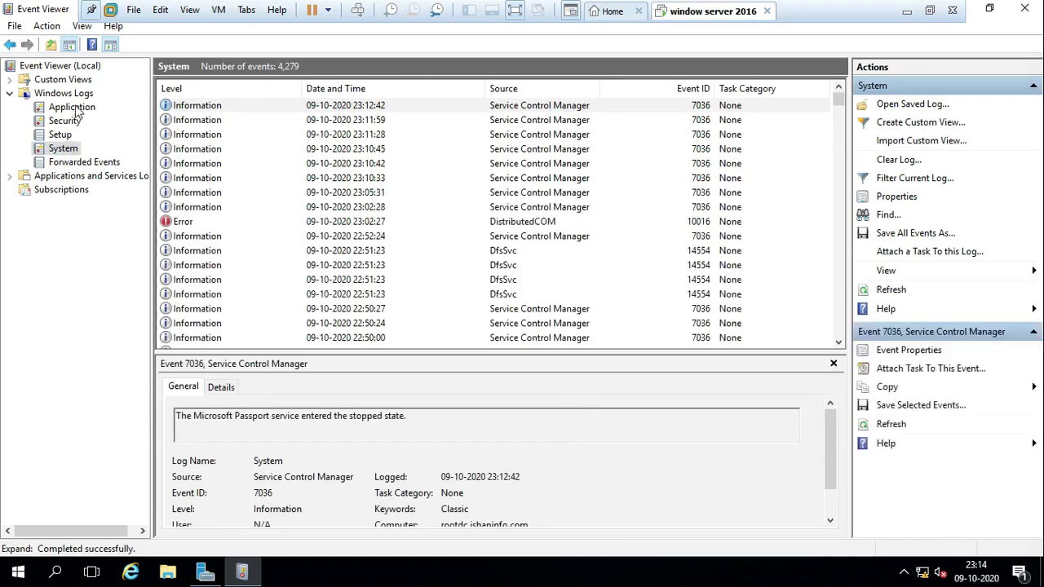
Filter the Application log to show only Warning level events and look through the filtered list.
left_click(79, 107)
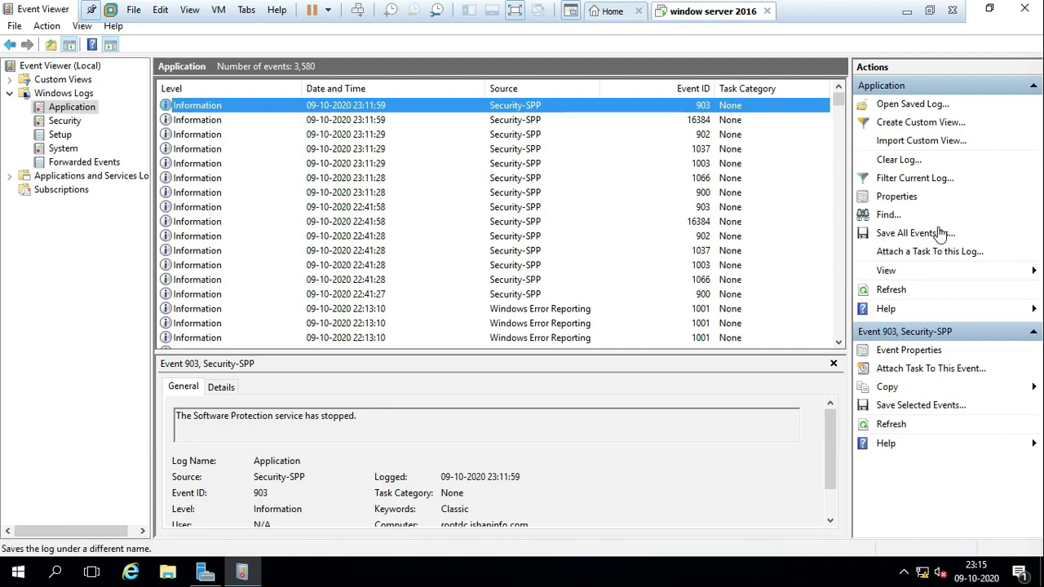
left_click(936, 180)
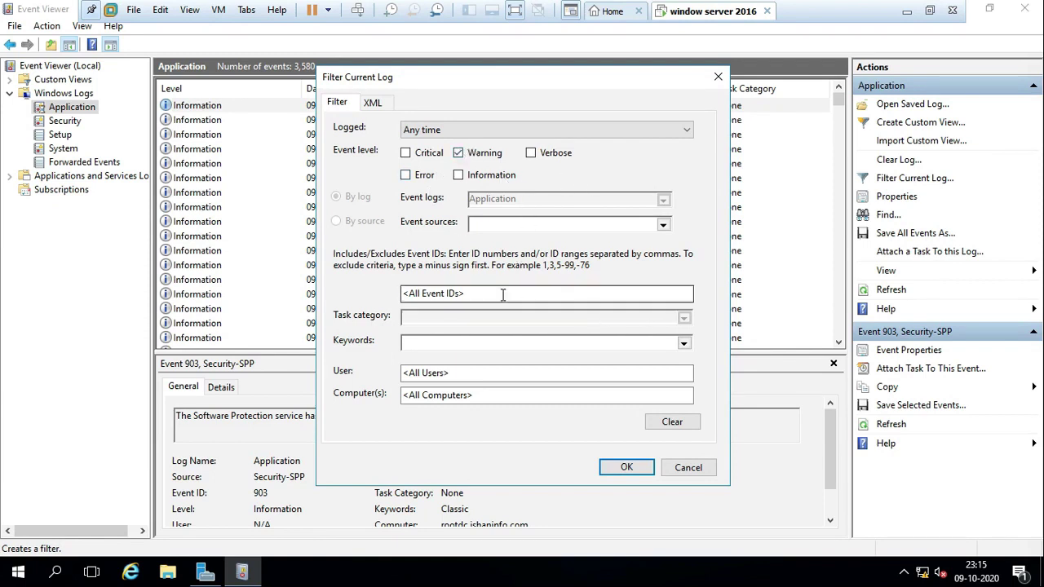
left_click(626, 468)
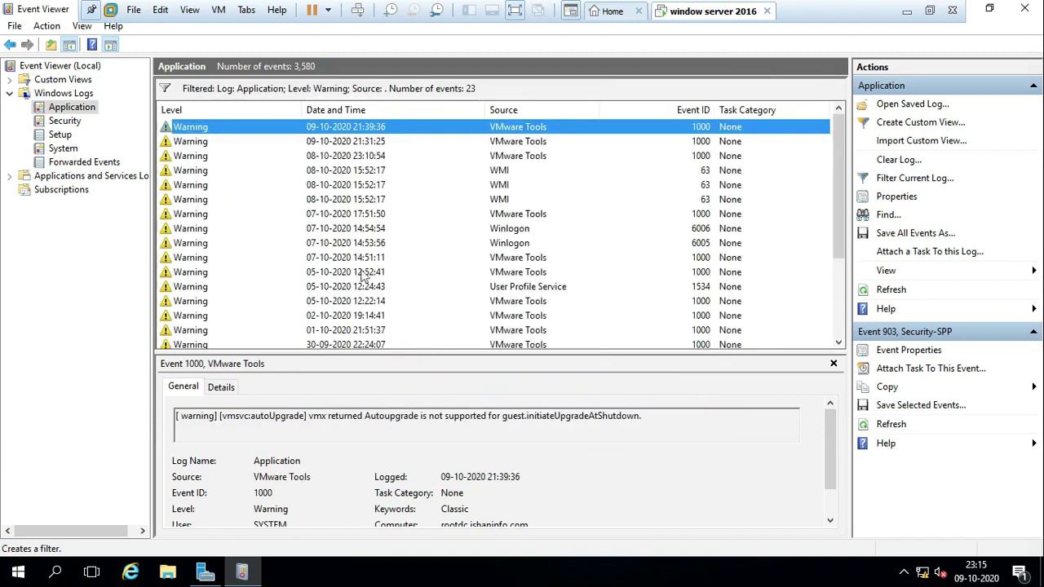
scroll(201, 181, "down", 3)
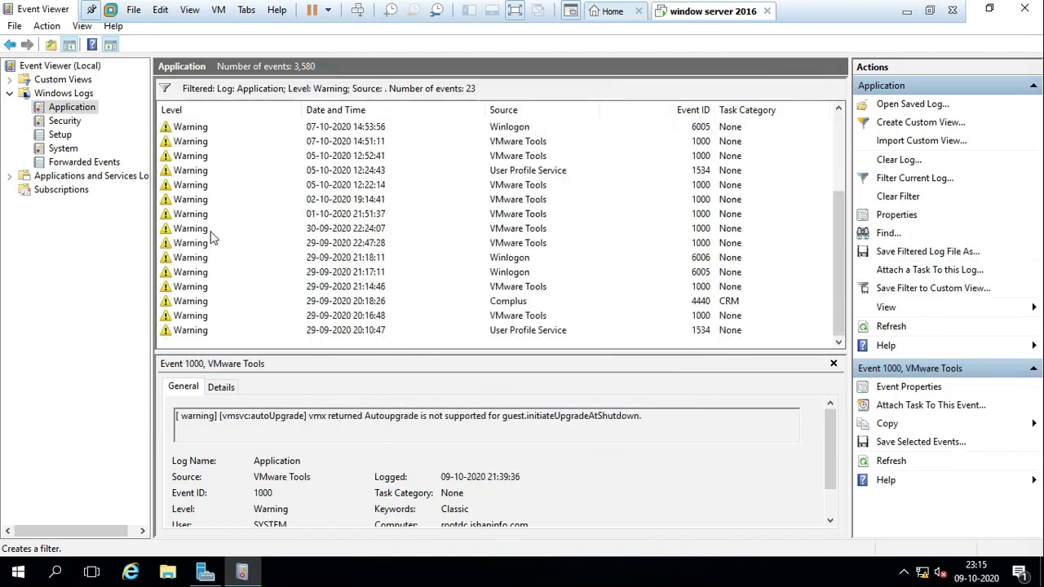
scroll(208, 233, "up", 3)
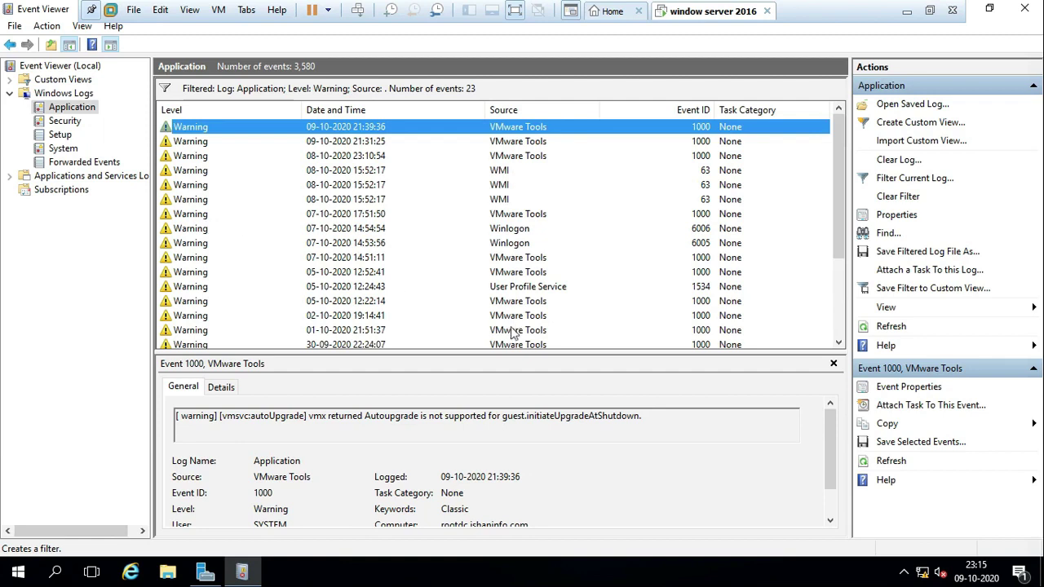
Save the filtered Application log to the Desktop as "event id", including display information for English (United States).
left_click(927, 251)
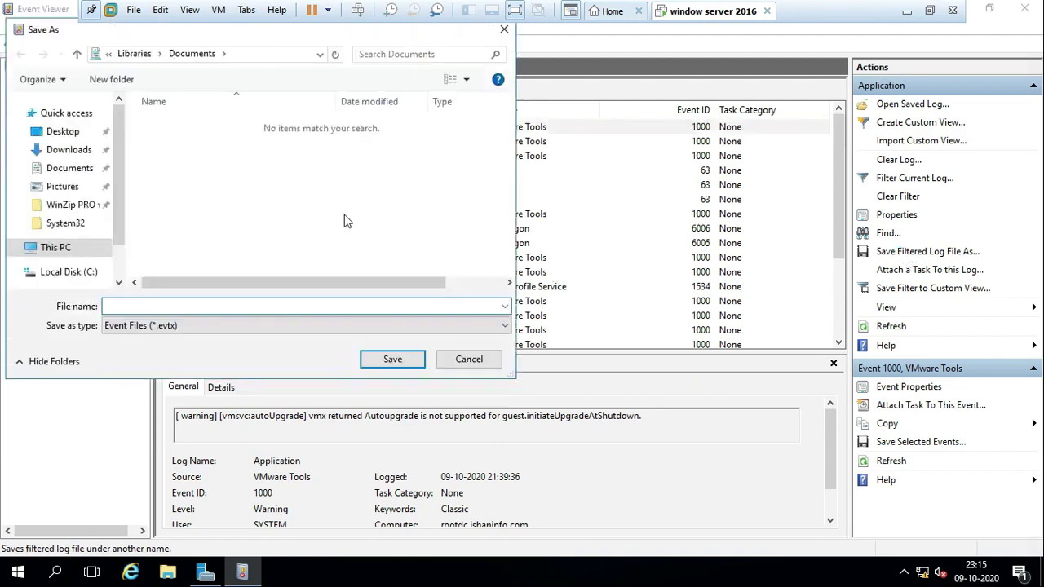
left_click(61, 132)
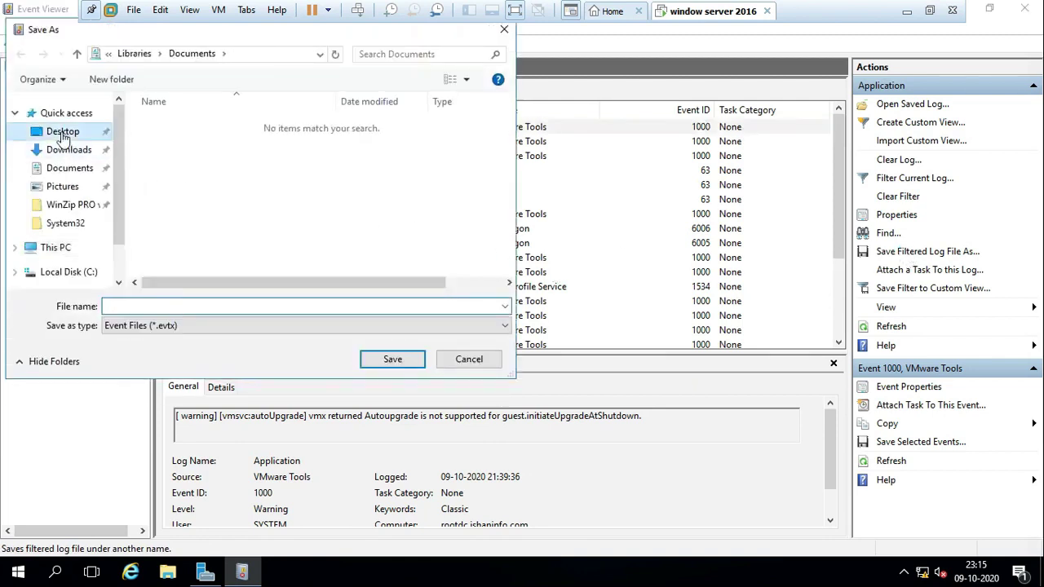
left_click(212, 307)
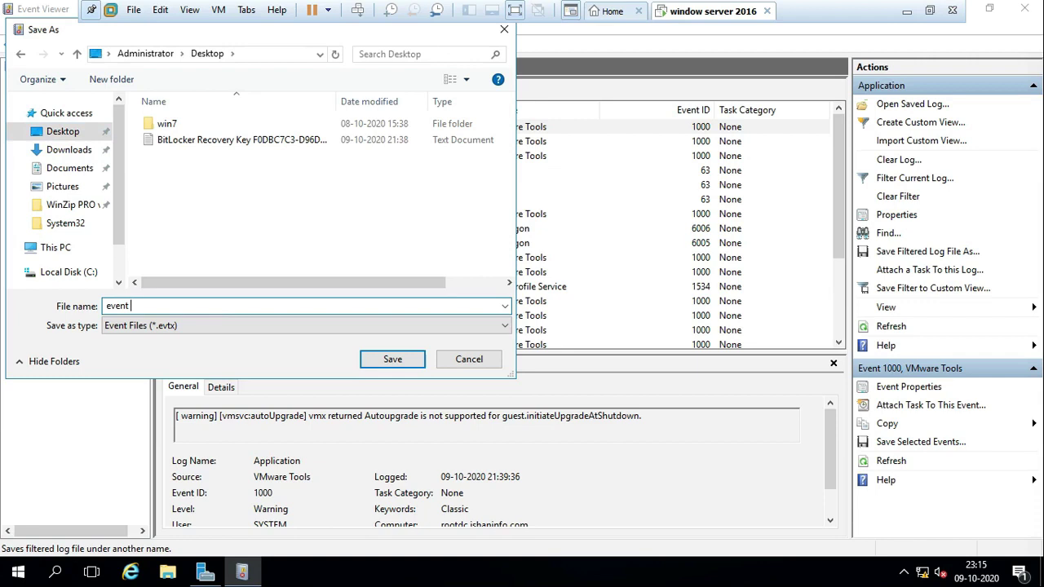
key("Return")
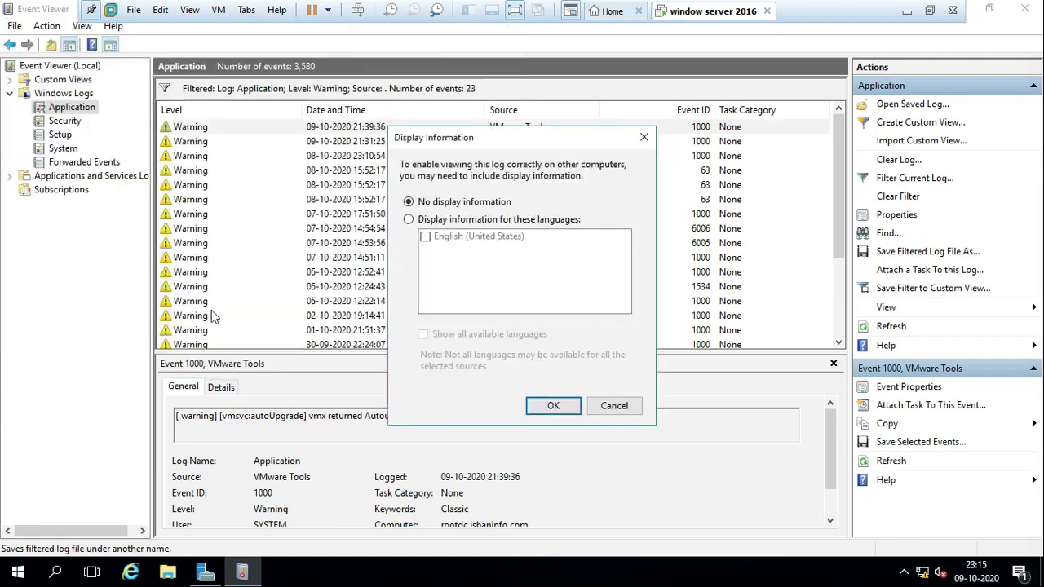
left_click(410, 220)
left_click(425, 239)
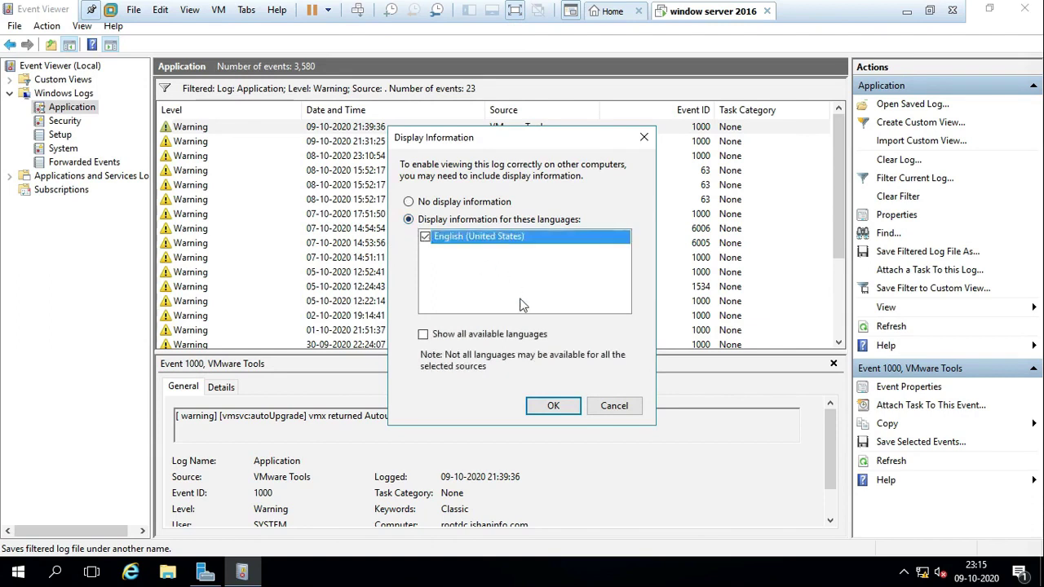
left_click(552, 406)
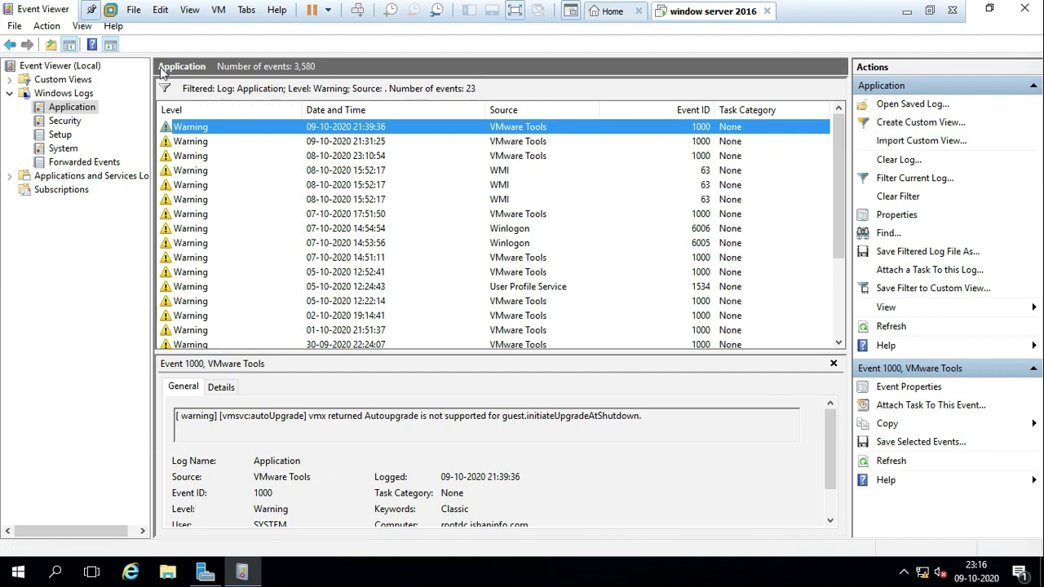
Restore Event Viewer to a smaller window, close Server Manager, and move Event Viewer aside to uncover the desktop files.
double_click(75, 10)
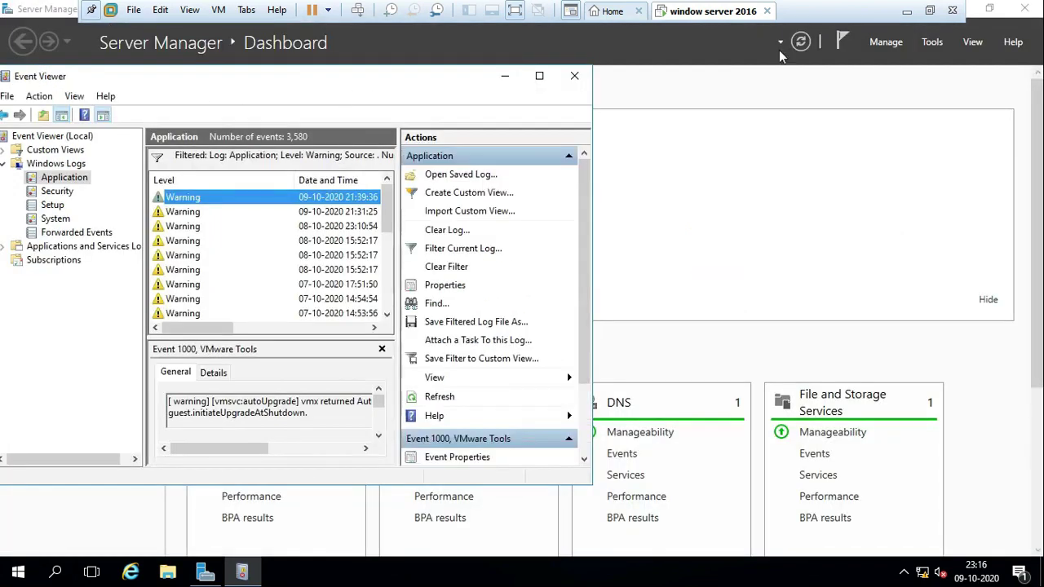
left_click(1024, 8)
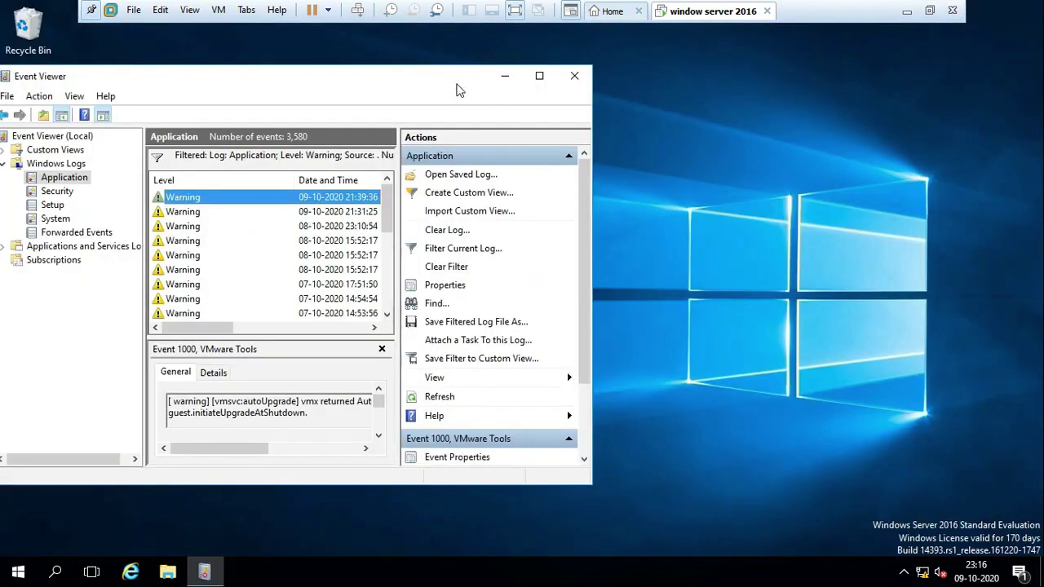
left_click_drag(457, 89, 812, 120)
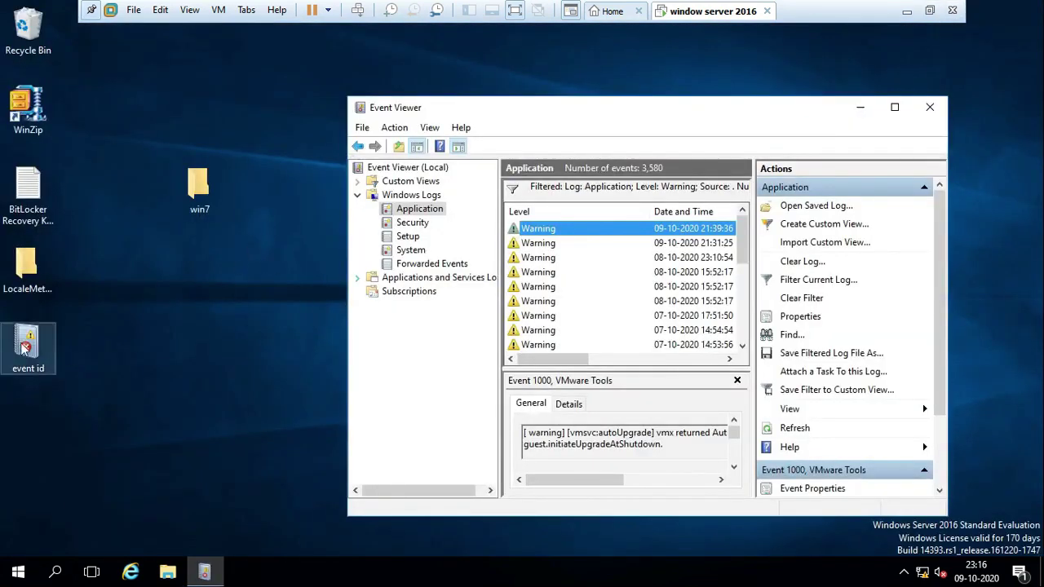
Open the saved "event id" log from the desktop, view its Winlogon event 6005, and close that Event Viewer window.
left_click(18, 371)
double_click(18, 371)
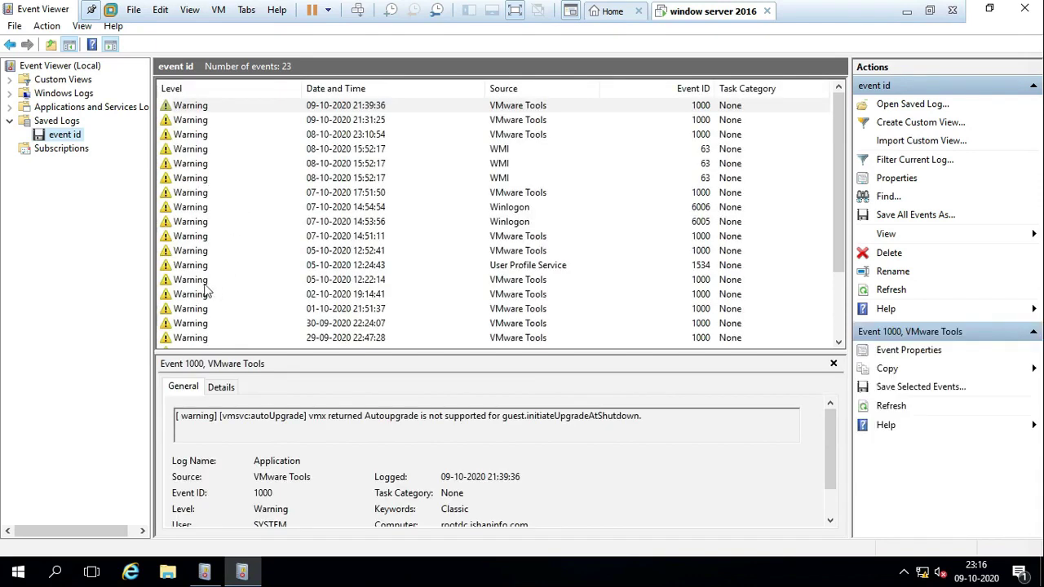
left_click(192, 222)
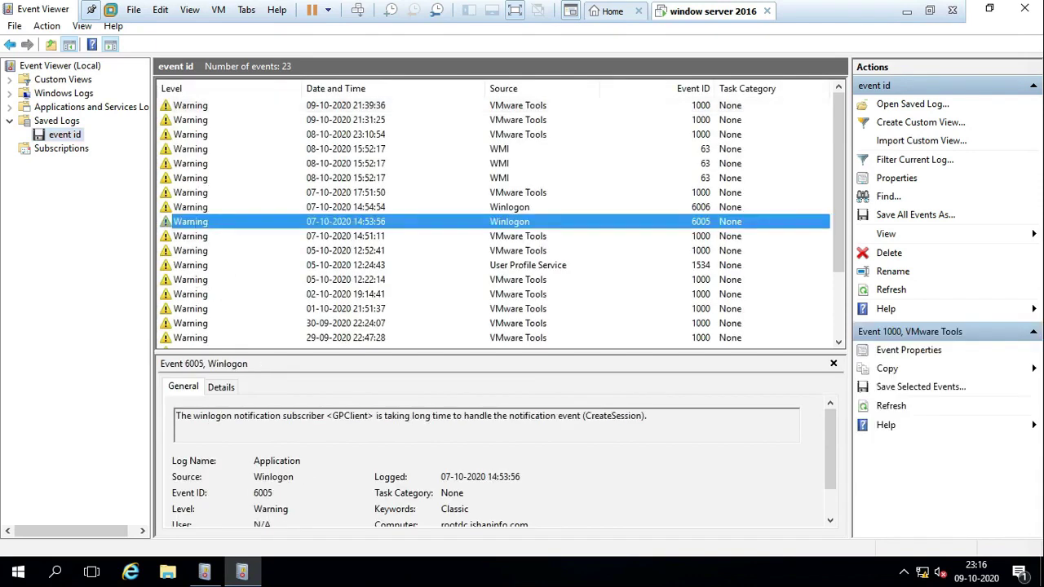
left_click(1024, 8)
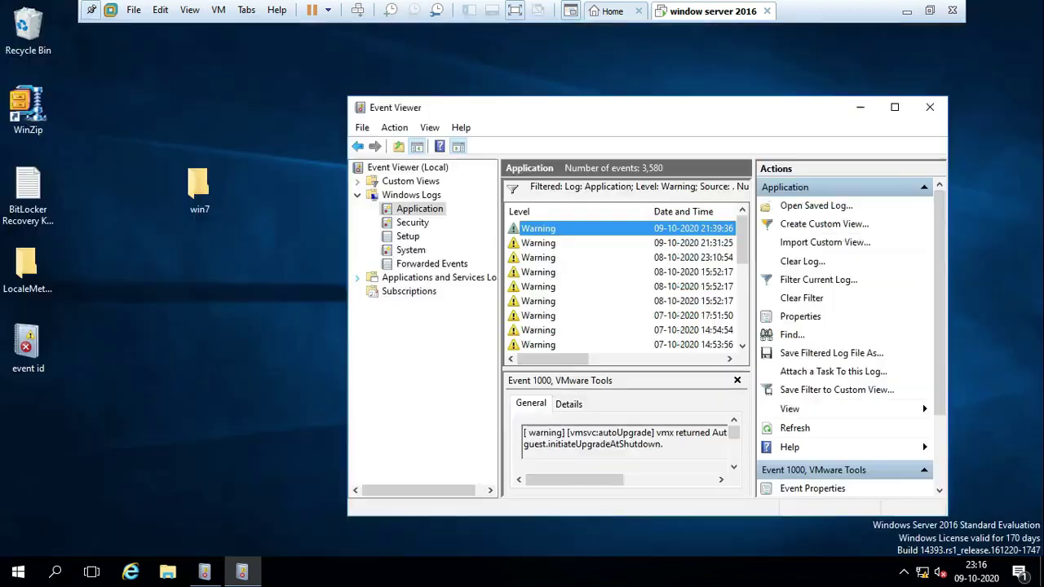
Maximize the remaining Event Viewer window and view Subscriptions, declining to start the Windows Event Collector Service.
double_click(718, 119)
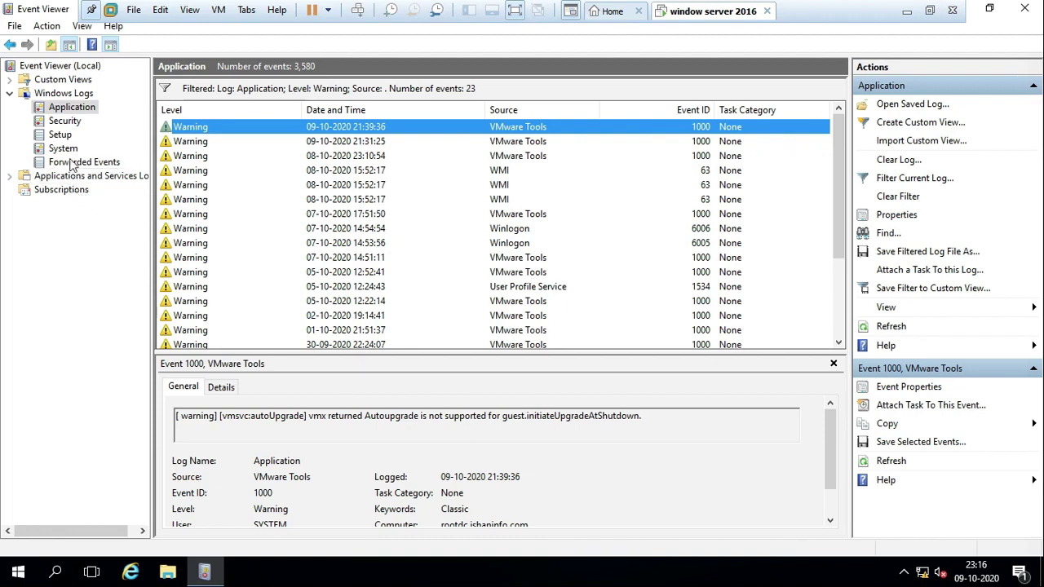
left_click(82, 189)
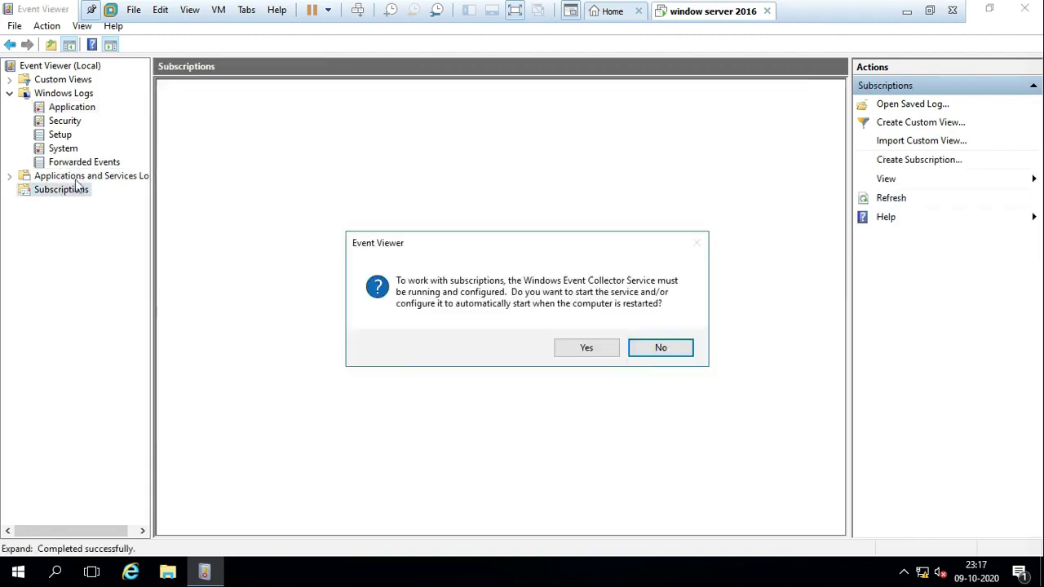
left_click(674, 351)
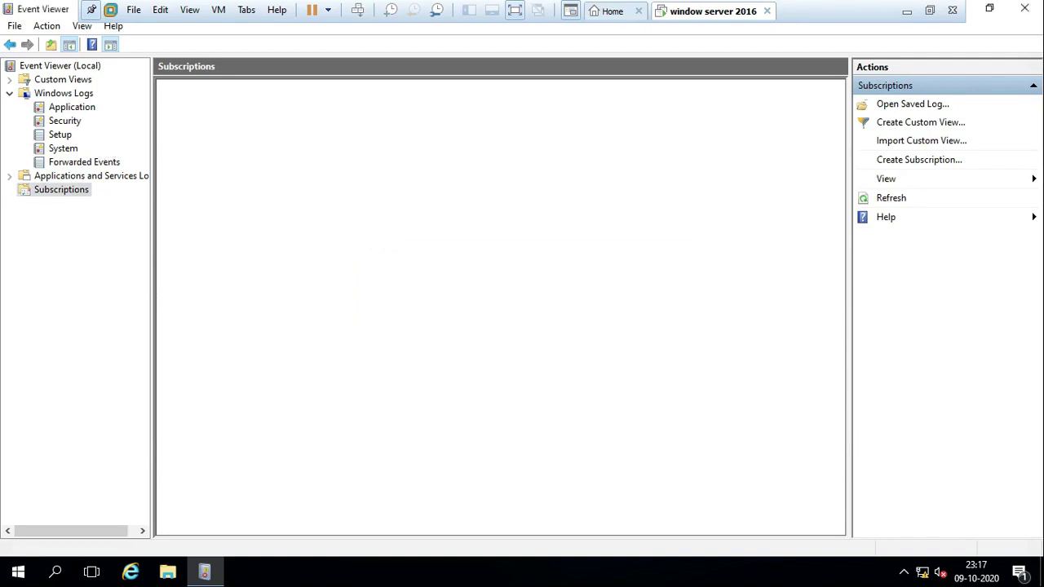
View the Setup log and the Applications and Services Logs overview, and close Event Viewer.
left_click(72, 122)
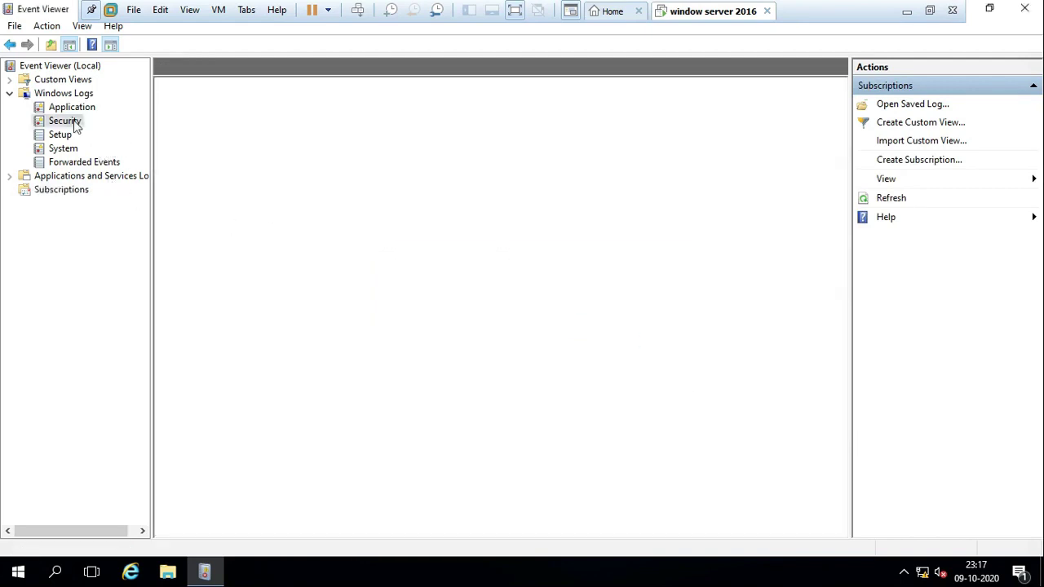
left_click(67, 80)
left_click(65, 94)
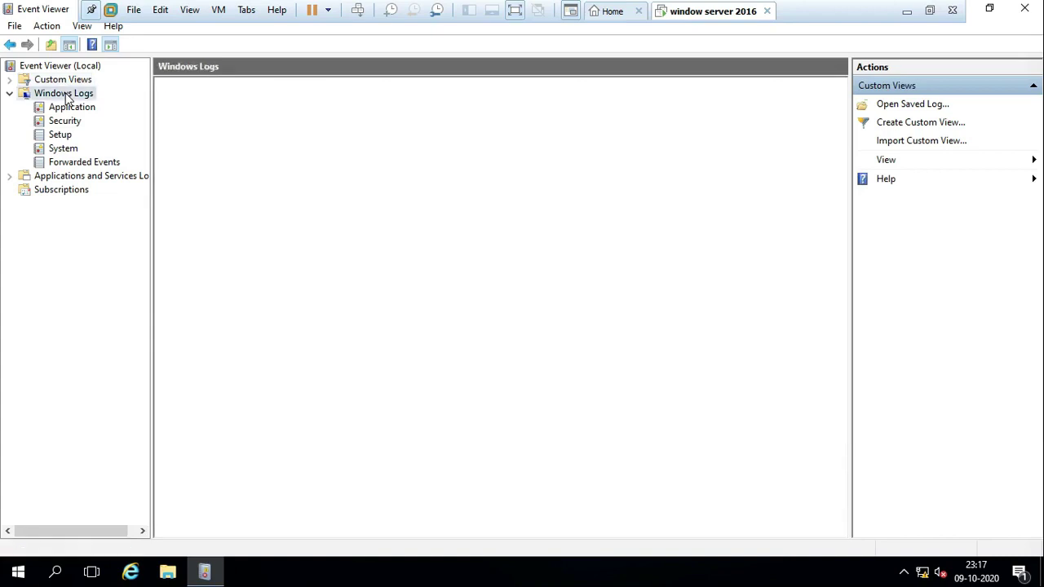
left_click(61, 135)
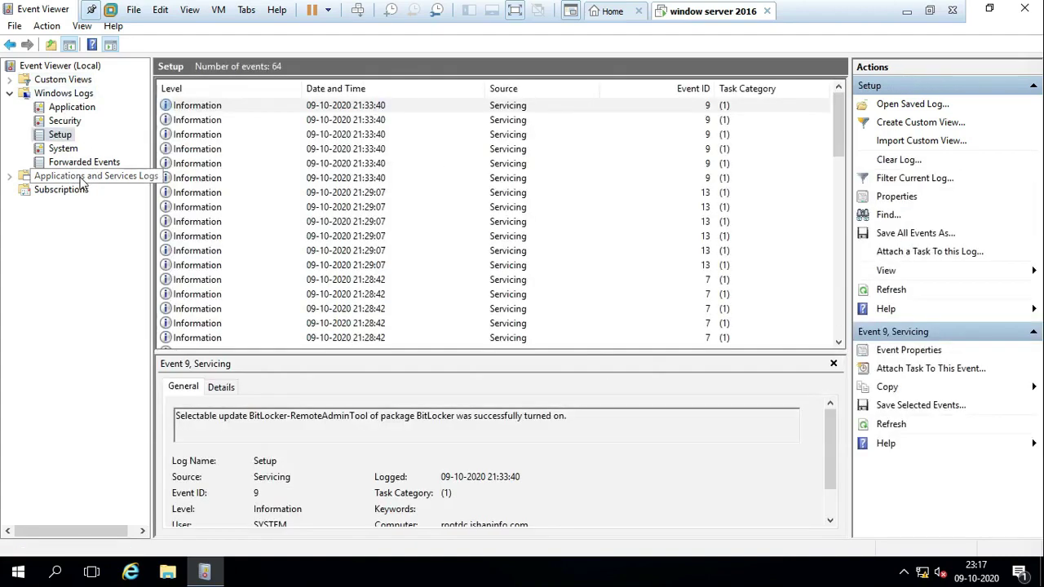
left_click(98, 176)
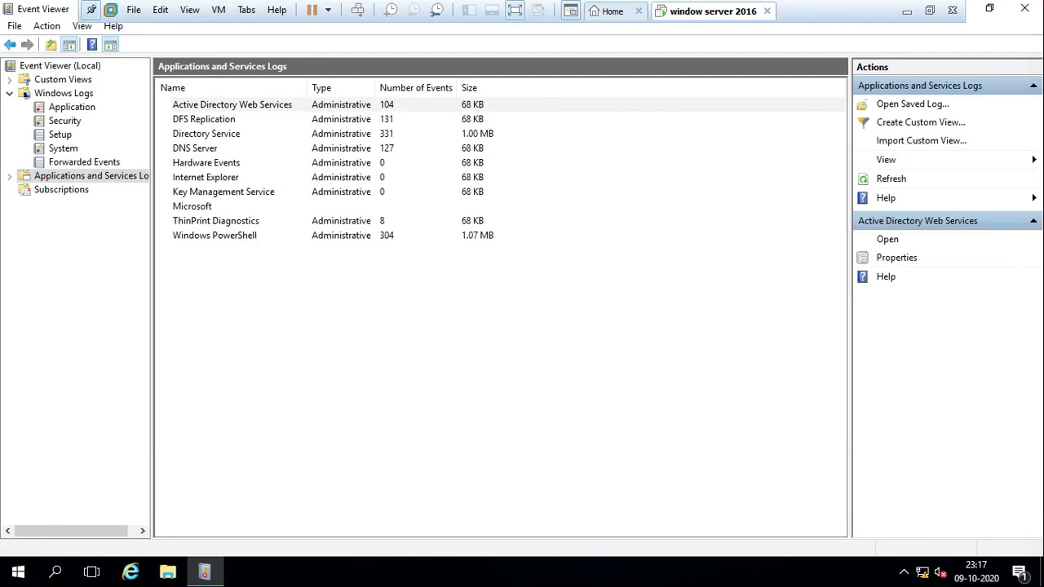
left_click(1024, 8)
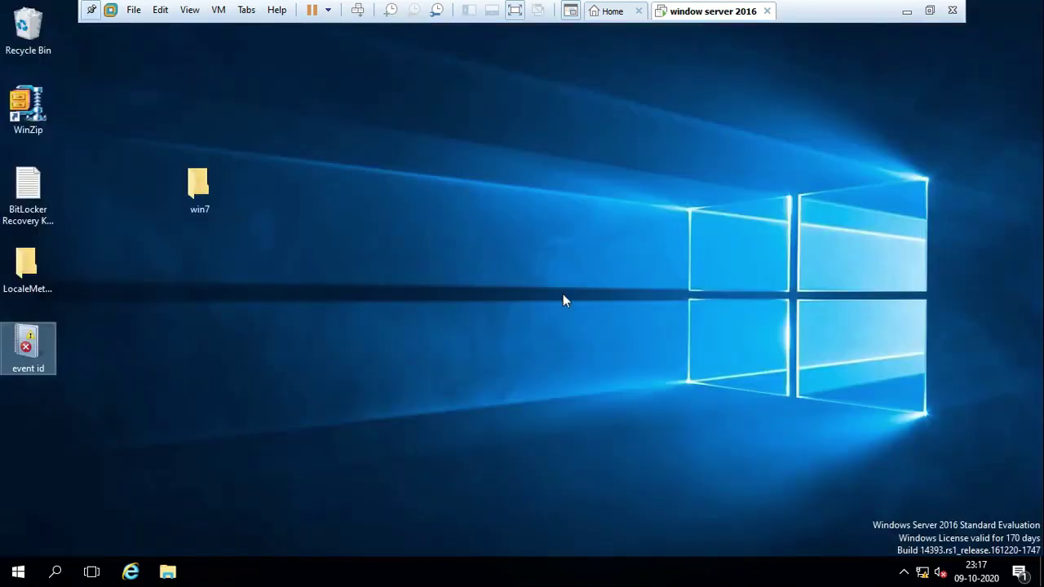
Launch Server Manager and start Resource Monitor from its administrative tools.
left_click(16, 573)
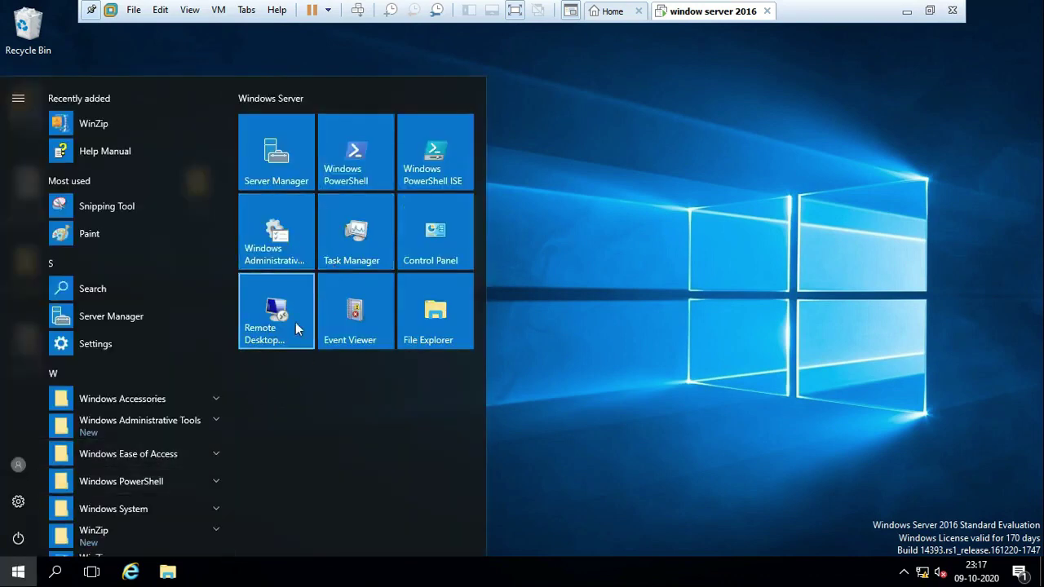
left_click(561, 330)
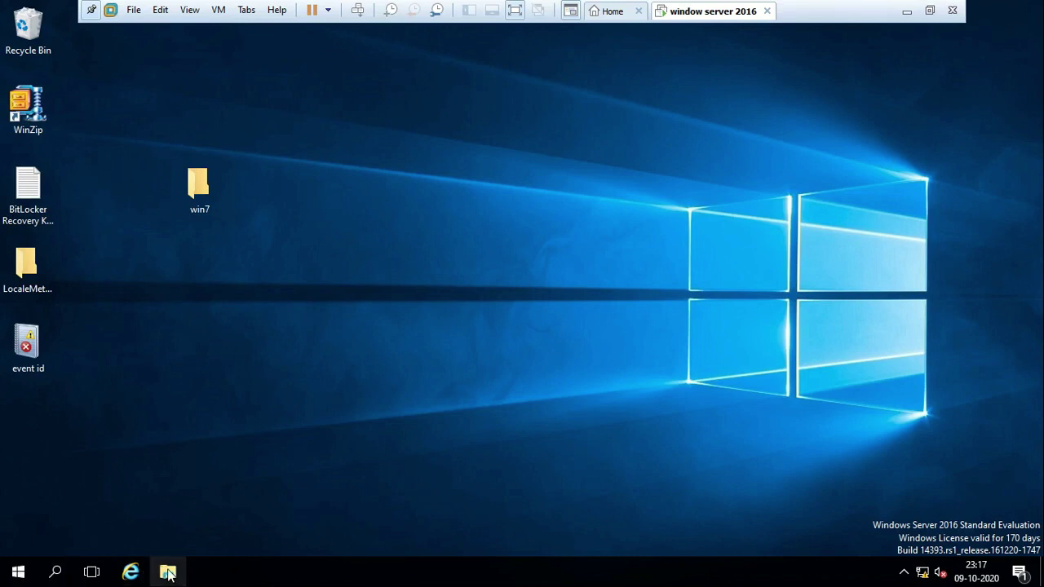
left_click(18, 573)
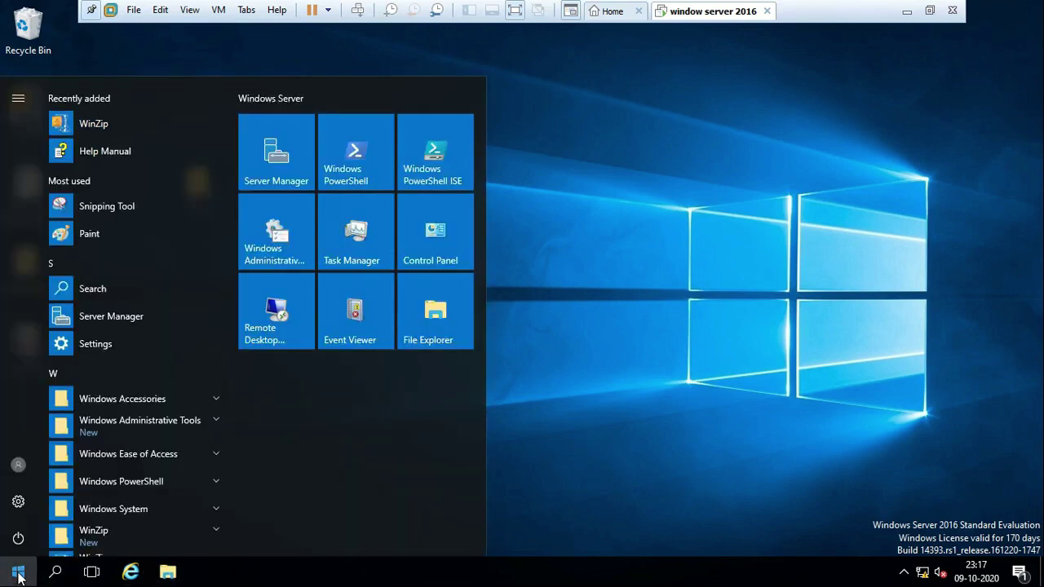
left_click(116, 320)
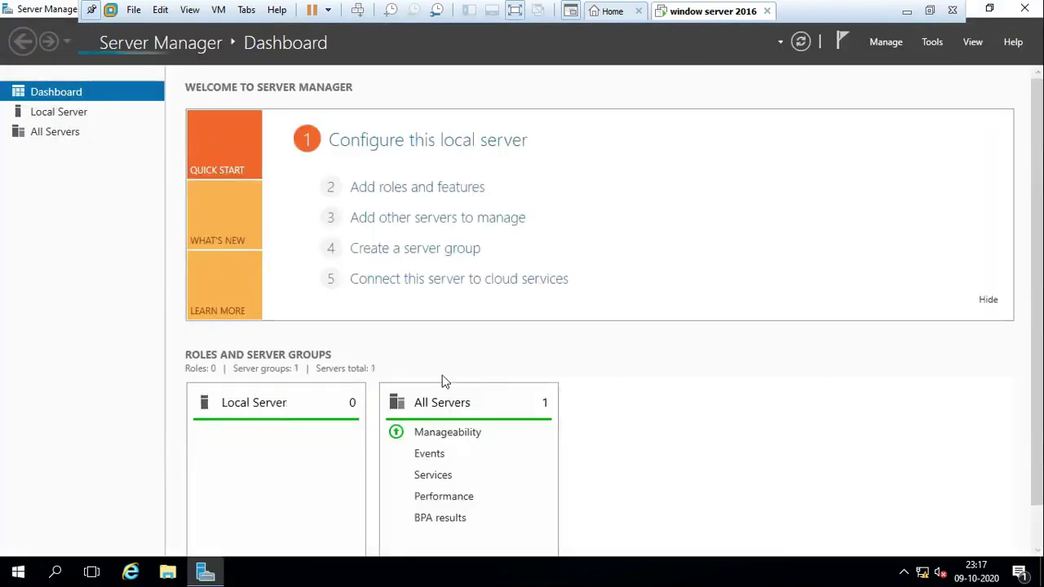
left_click(930, 43)
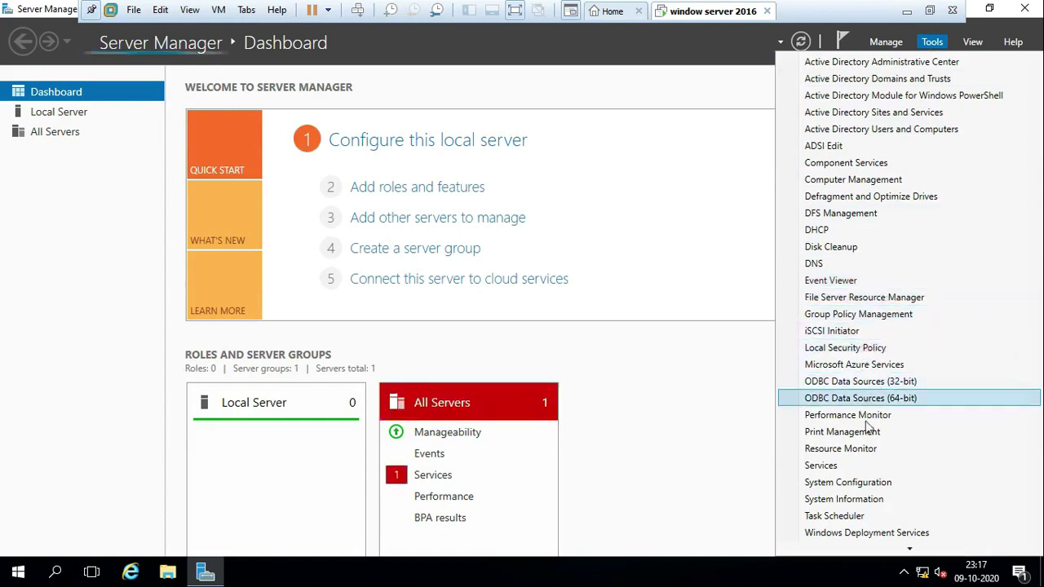
left_click(871, 450)
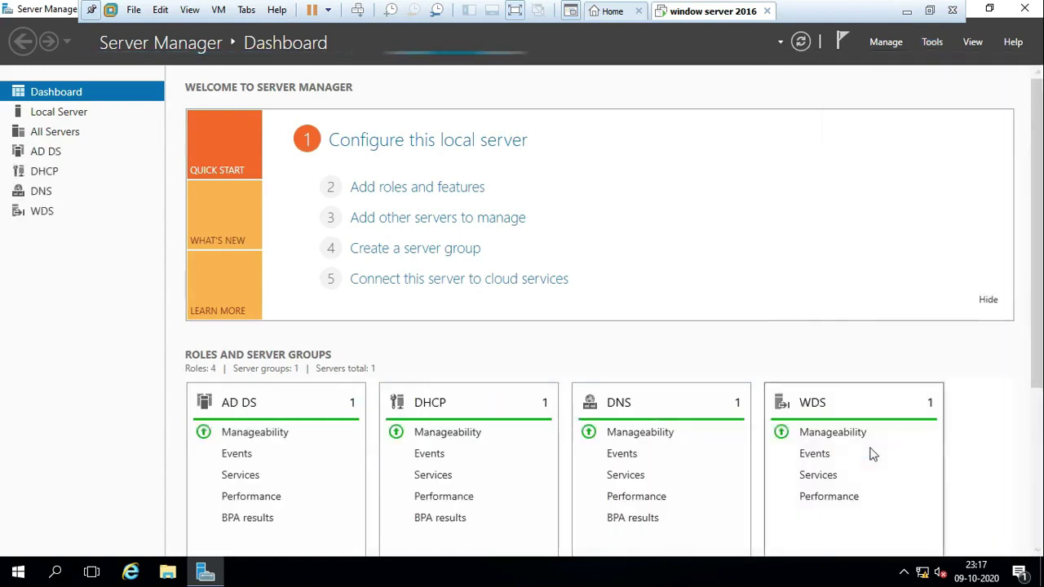
Open System Information from Server Manager and view the Hardware Resources, Components and Software Environment categories.
left_click(932, 42)
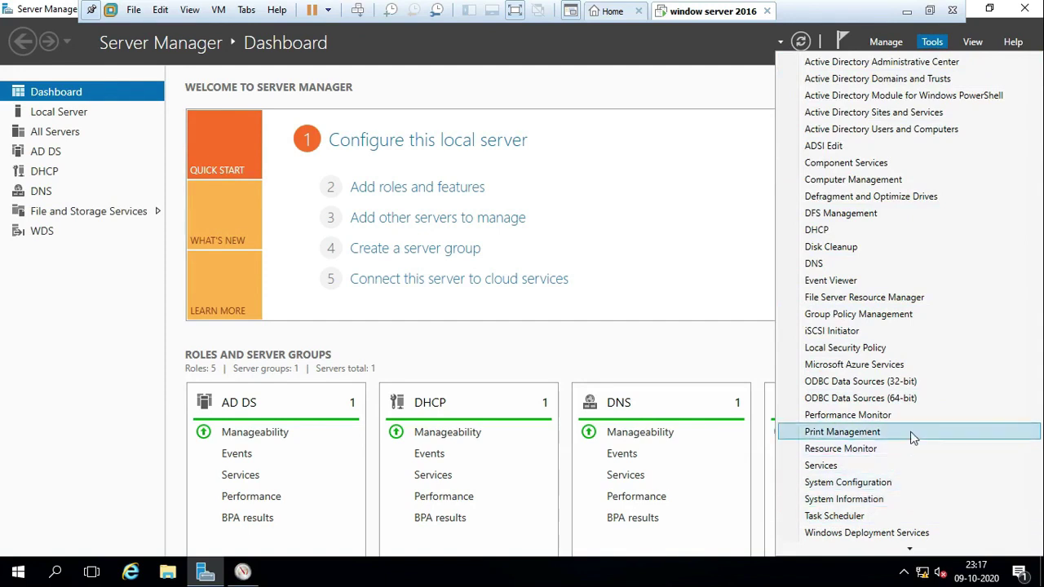
left_click(902, 498)
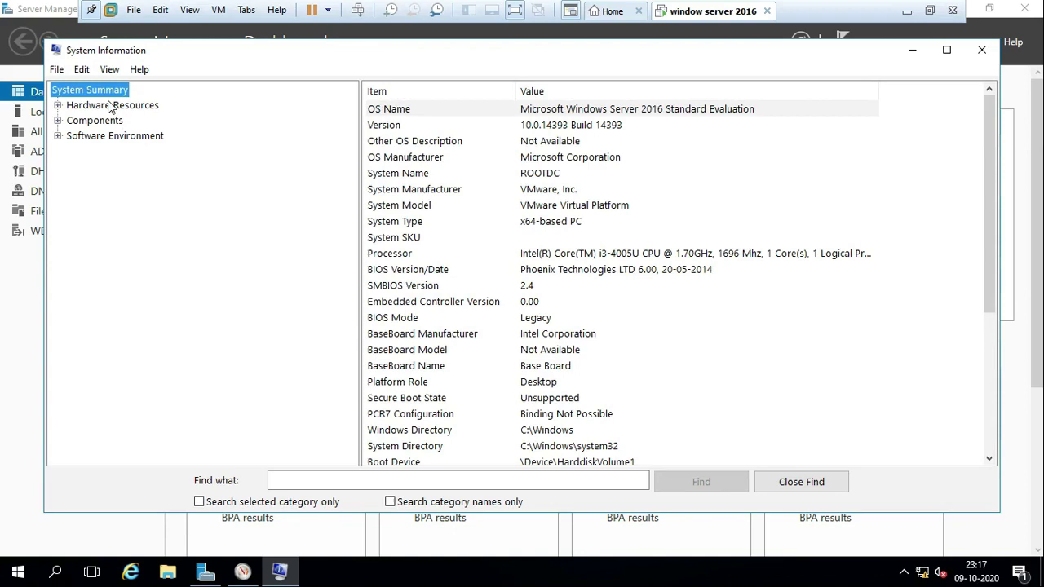
left_click(112, 106)
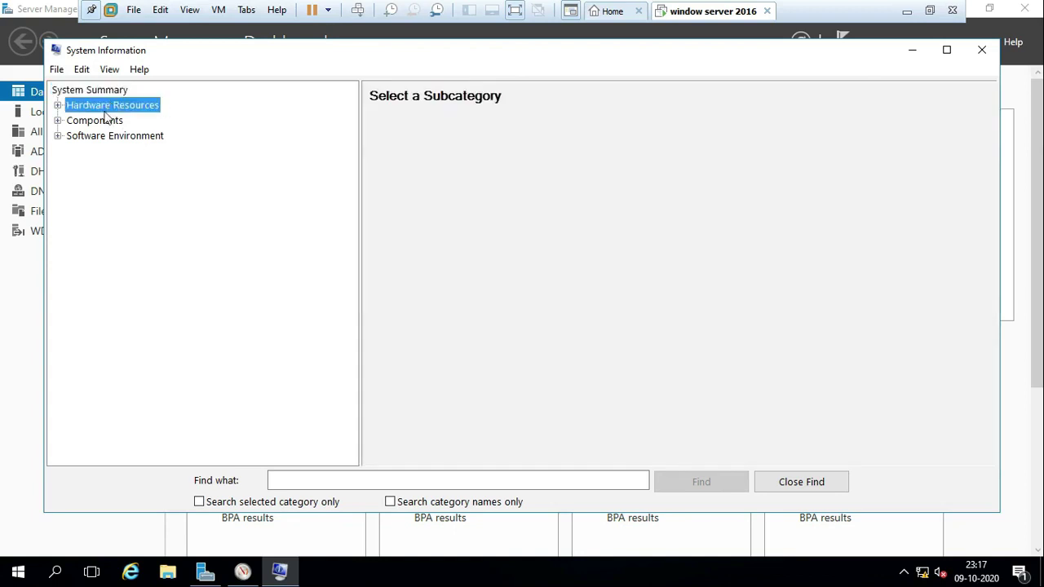
left_click(114, 120)
left_click(116, 136)
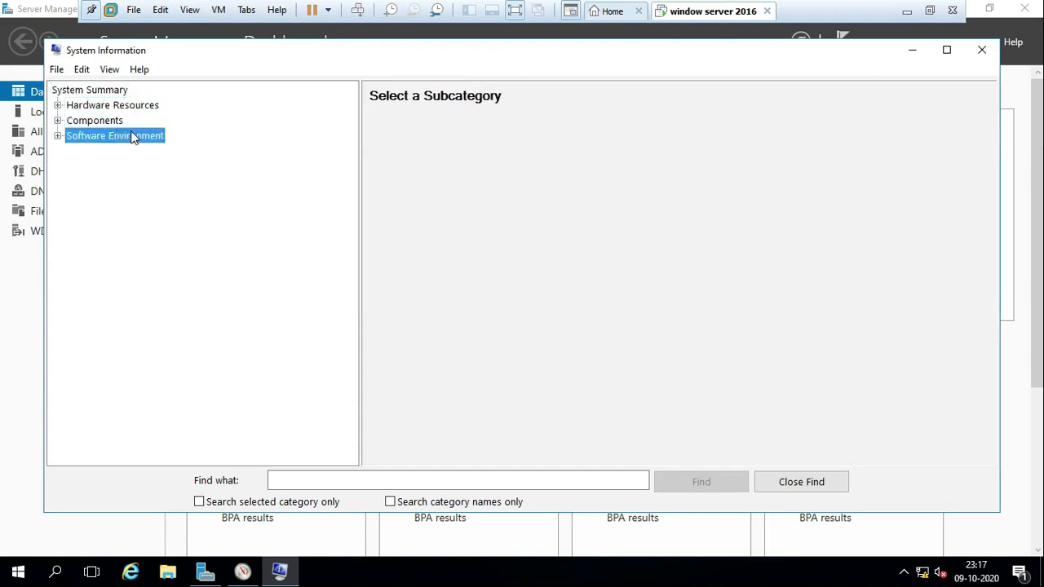
left_click(135, 107)
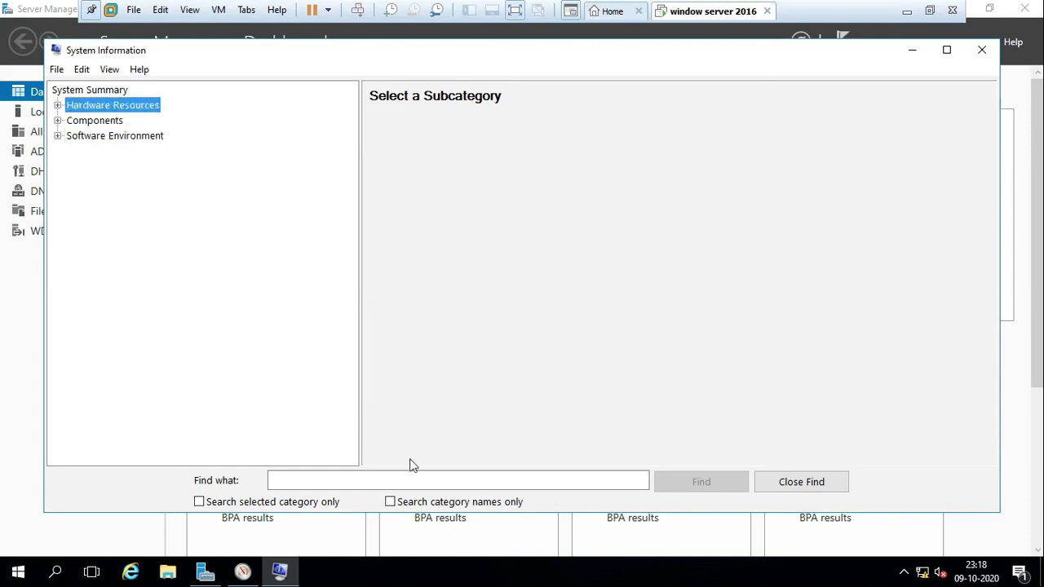
Switch to Resource Monitor, reposition its window, and examine the Overview, CPU, Memory, Disk and Network activity.
left_click(243, 572)
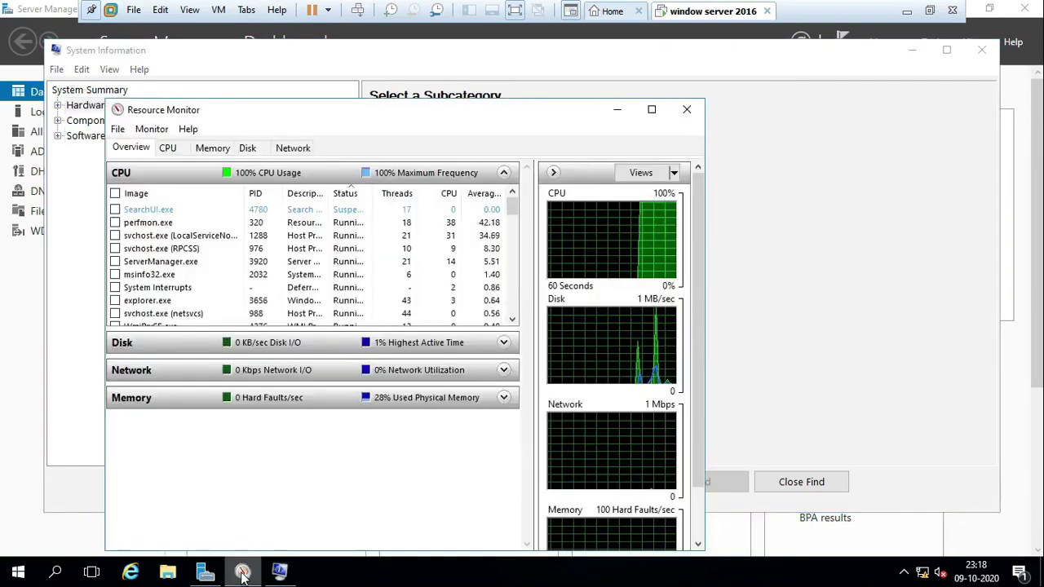
left_click_drag(521, 118, 616, 68)
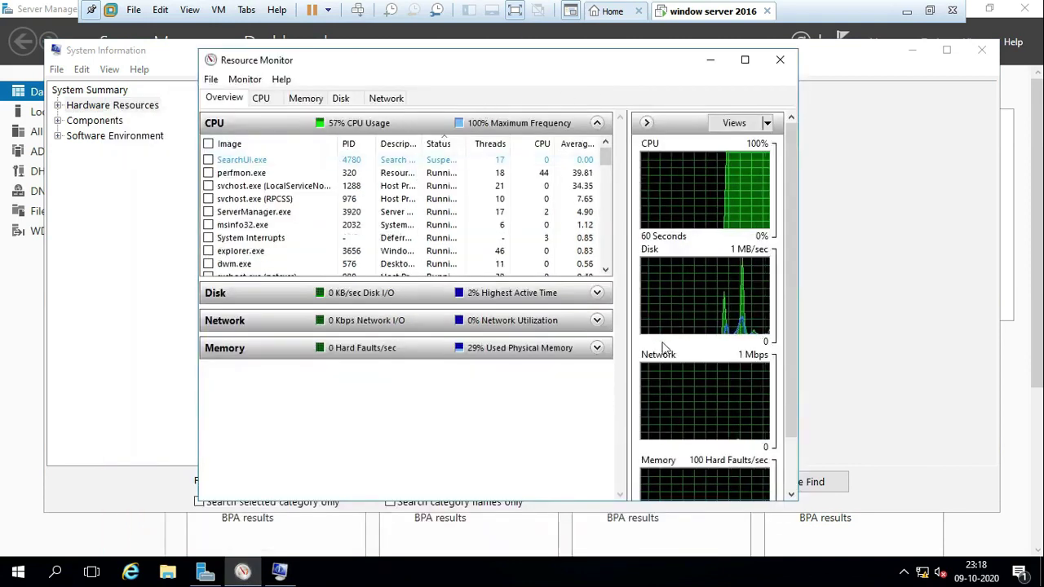
left_click(261, 98)
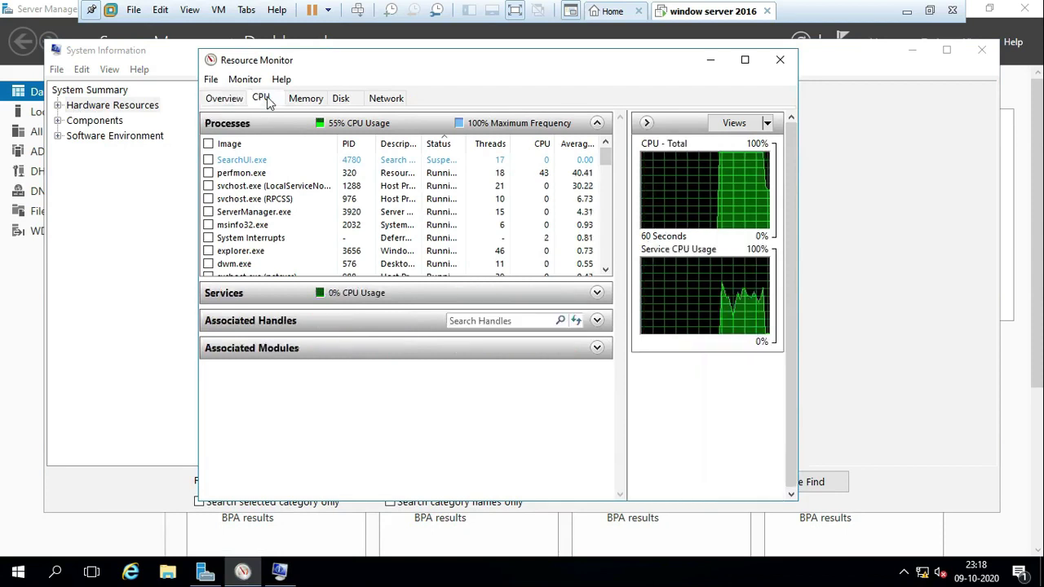
left_click(304, 98)
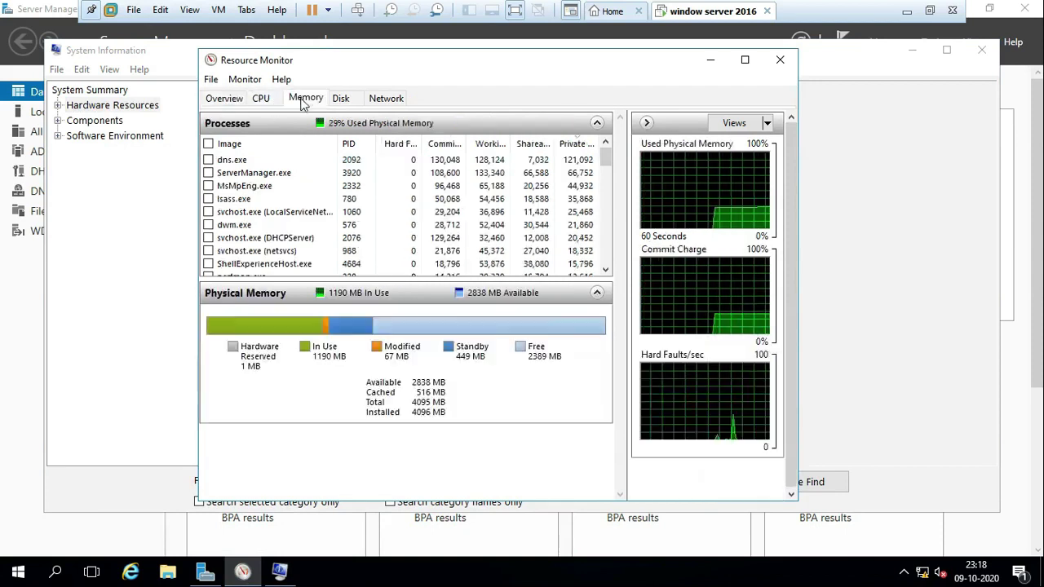
left_click(343, 99)
left_click(373, 99)
left_click(305, 98)
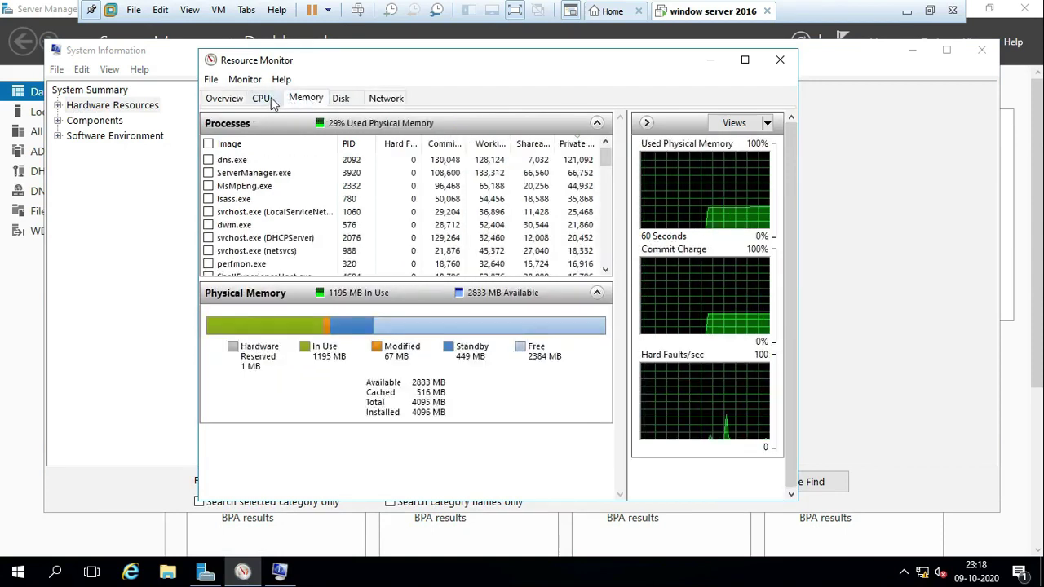
left_click(261, 97)
left_click(233, 98)
left_click(259, 98)
left_click(305, 98)
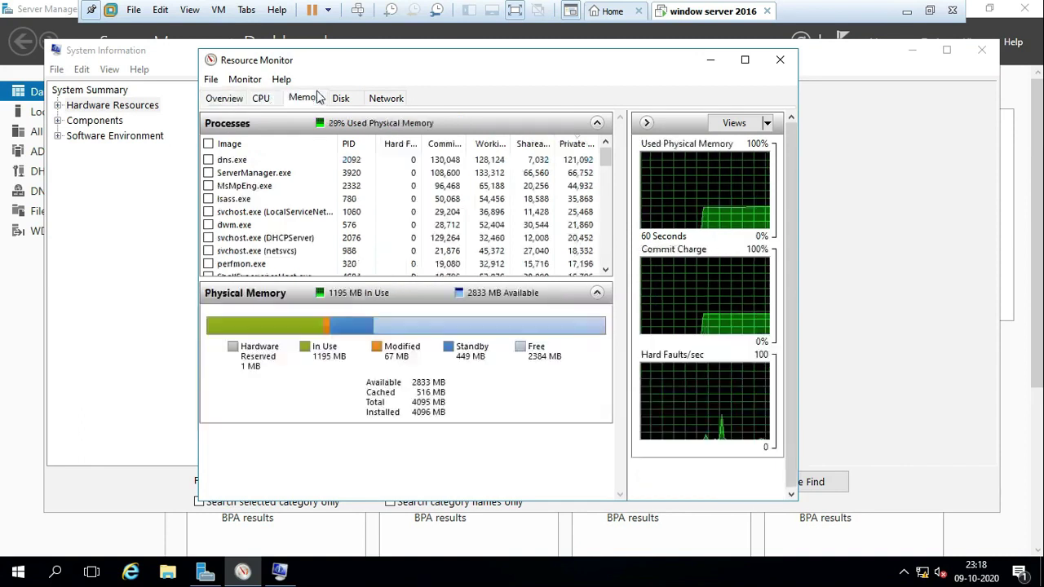
left_click(340, 98)
left_click(374, 98)
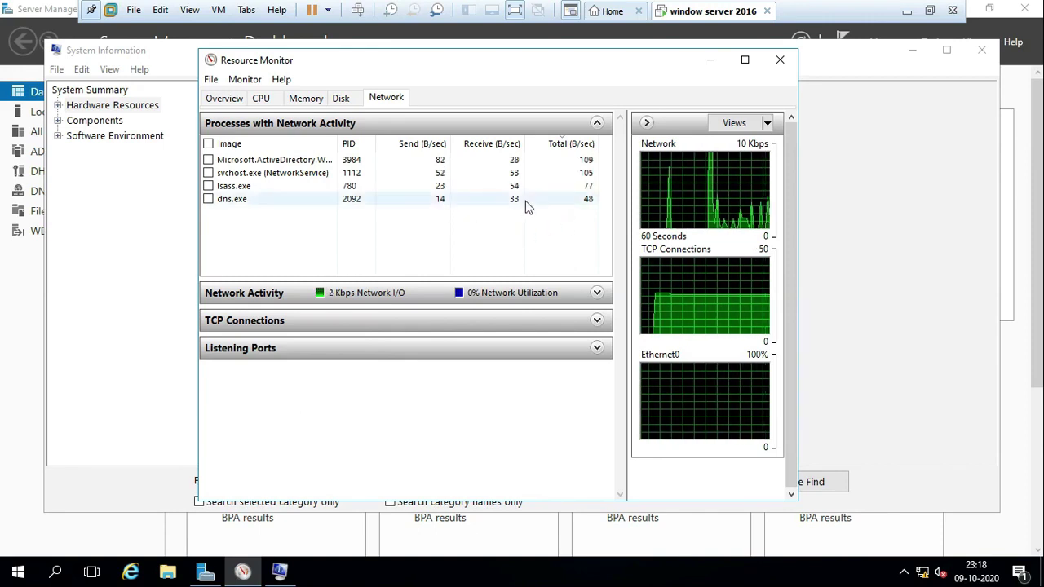
Close Resource Monitor and System Information to return to the Server Manager dashboard.
left_click(780, 59)
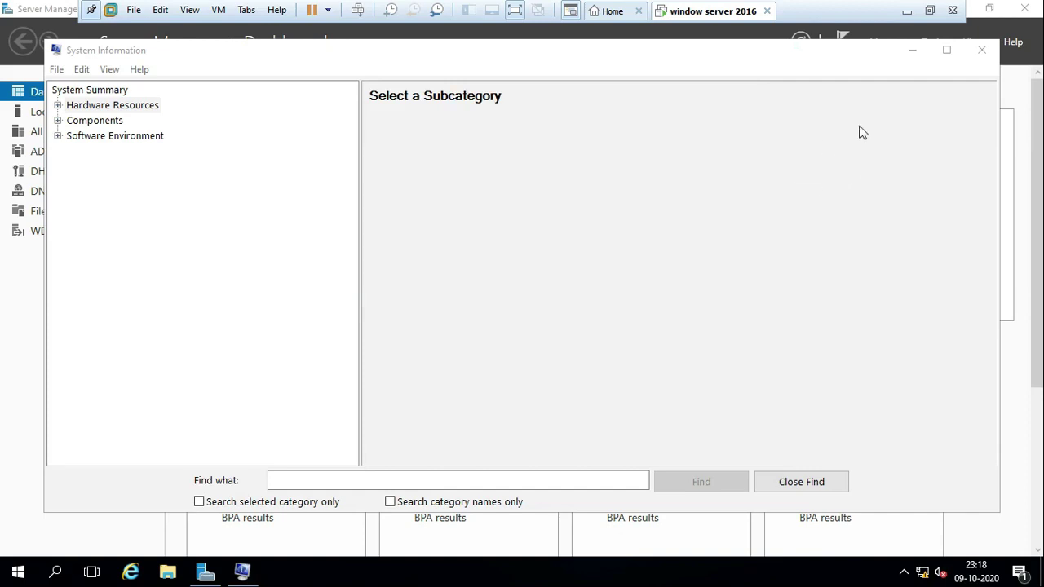
left_click(981, 53)
left_click(981, 52)
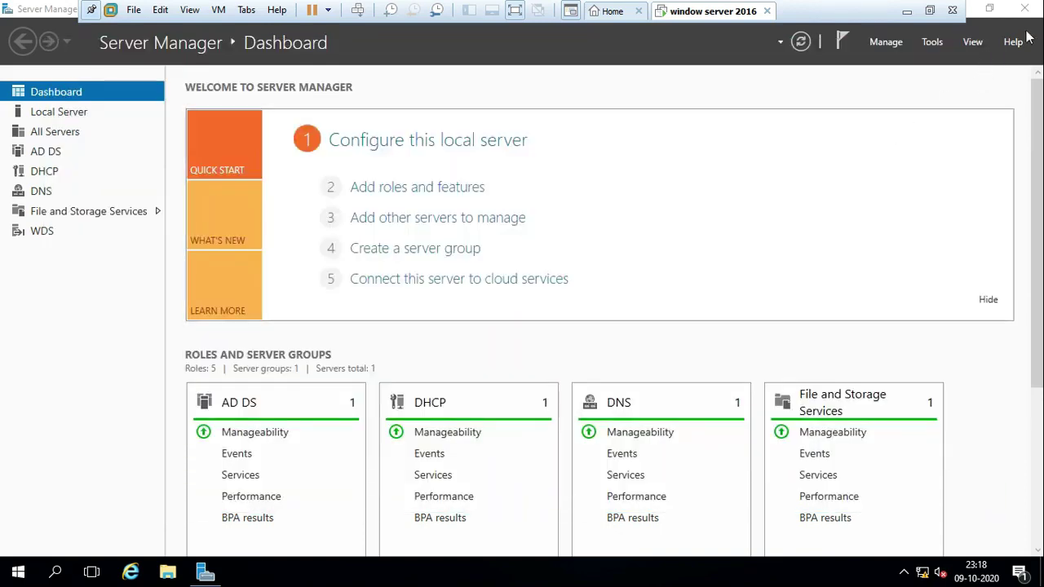